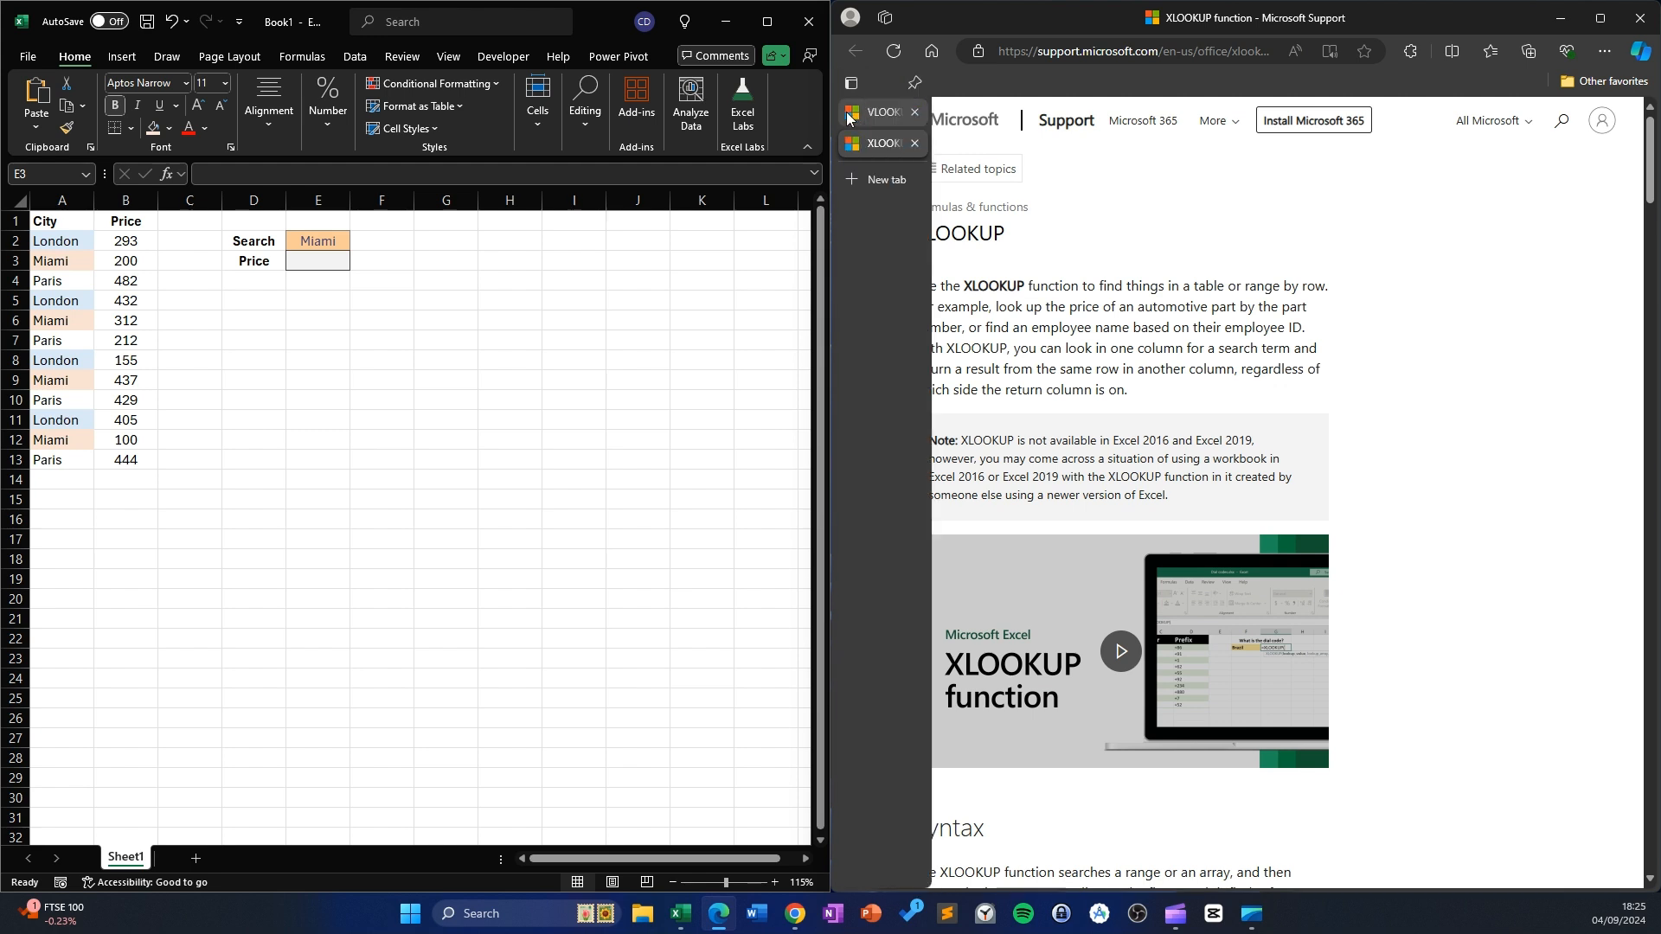
- Bring up the VLOOKUP function support page, and review the City and Price data in A1:B13 and the search value in E2
{"action": "left_click", "coordinate": [899, 112]}
{"action": "left_click", "coordinate": [447, 357]}
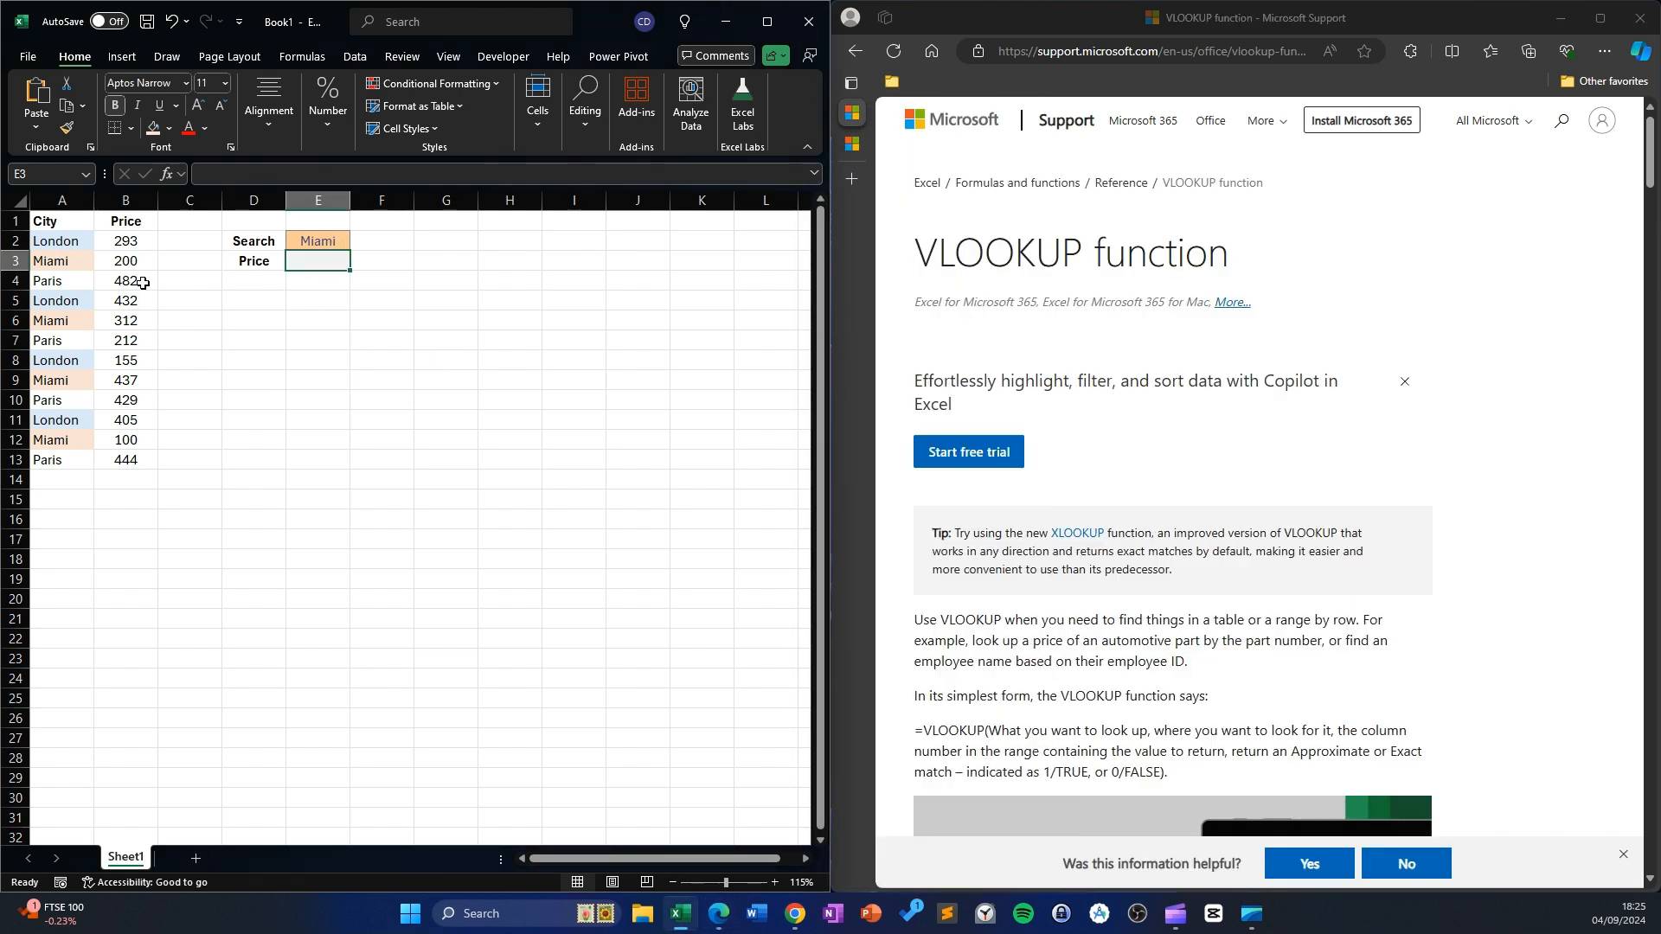
{"action": "left_click_drag", "start_coordinate": [56, 231], "coordinate": [134, 456]}
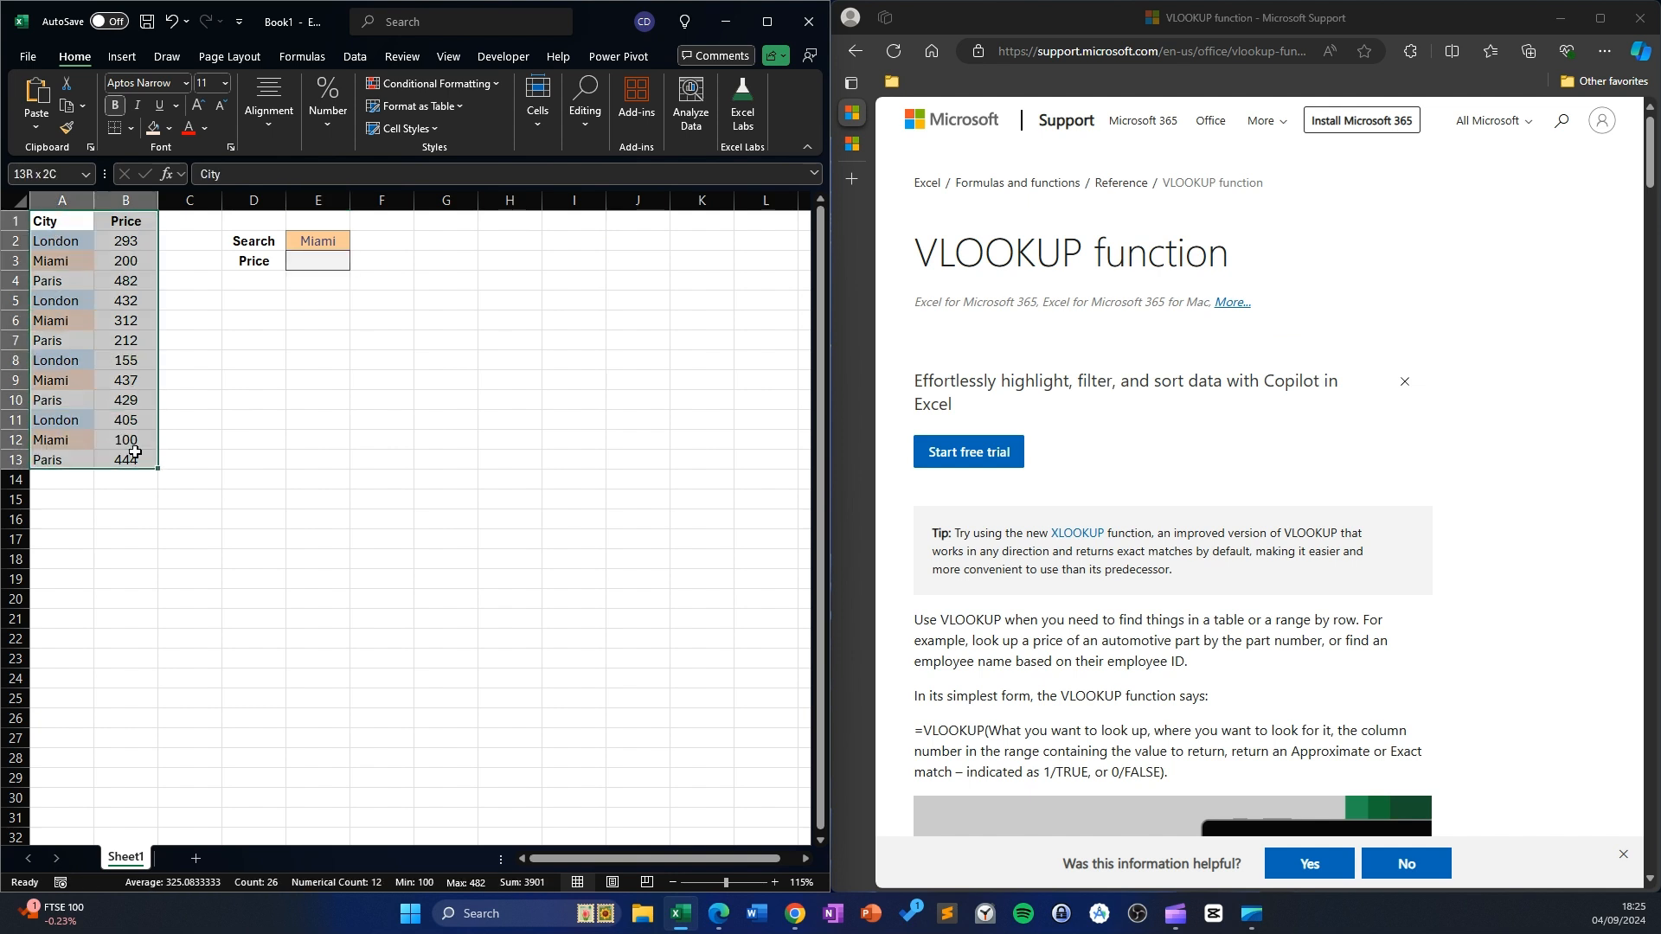
{"action": "left_click", "coordinate": [317, 479]}
{"action": "left_click_drag", "start_coordinate": [77, 241], "coordinate": [143, 462]}
{"action": "left_click", "coordinate": [468, 418]}
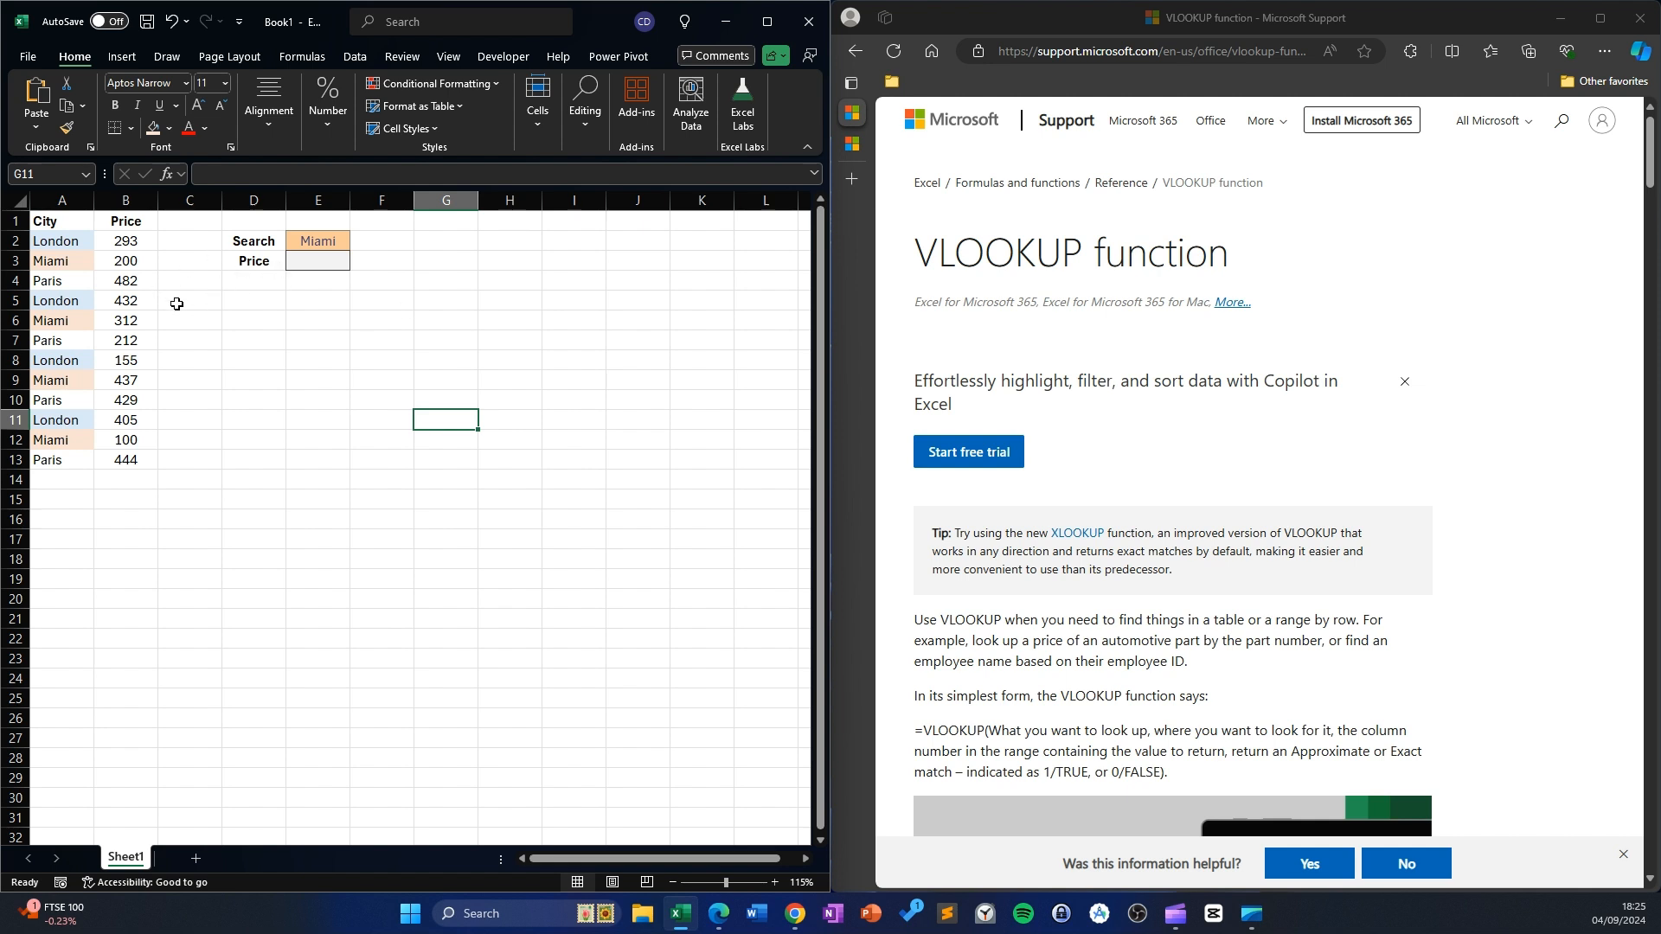
{"action": "left_click", "coordinate": [323, 240]}
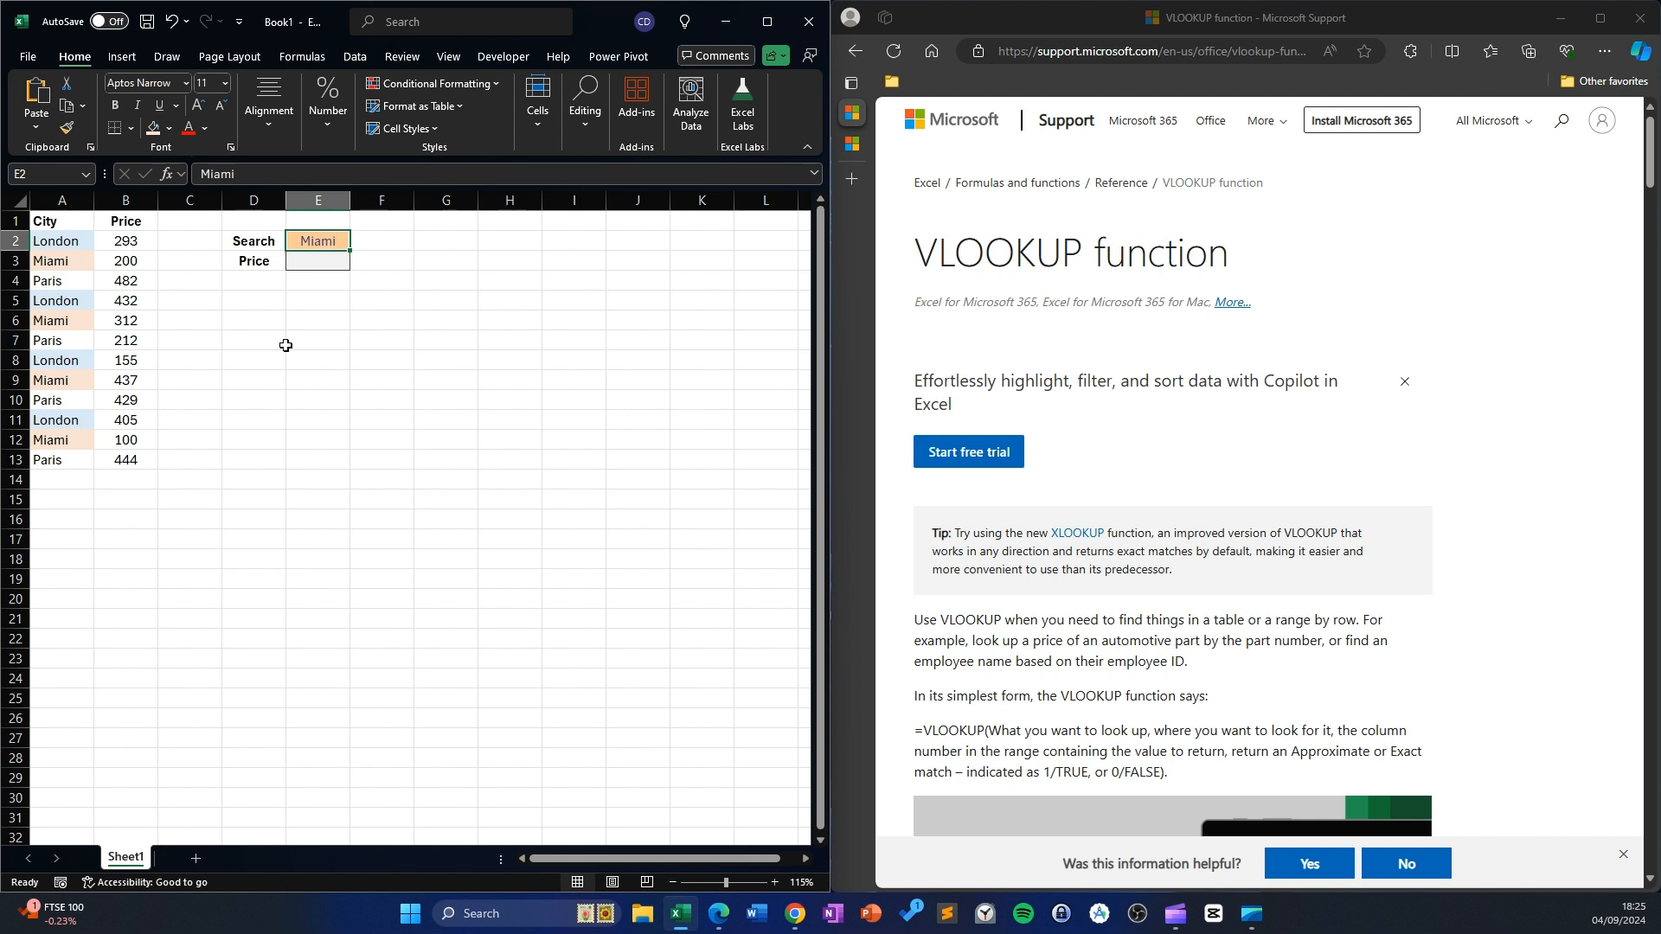
- Start a VLOOKUP formula in the Price result cell E3 with E2 as the lookup value
{"action": "left_click", "coordinate": [305, 262]}
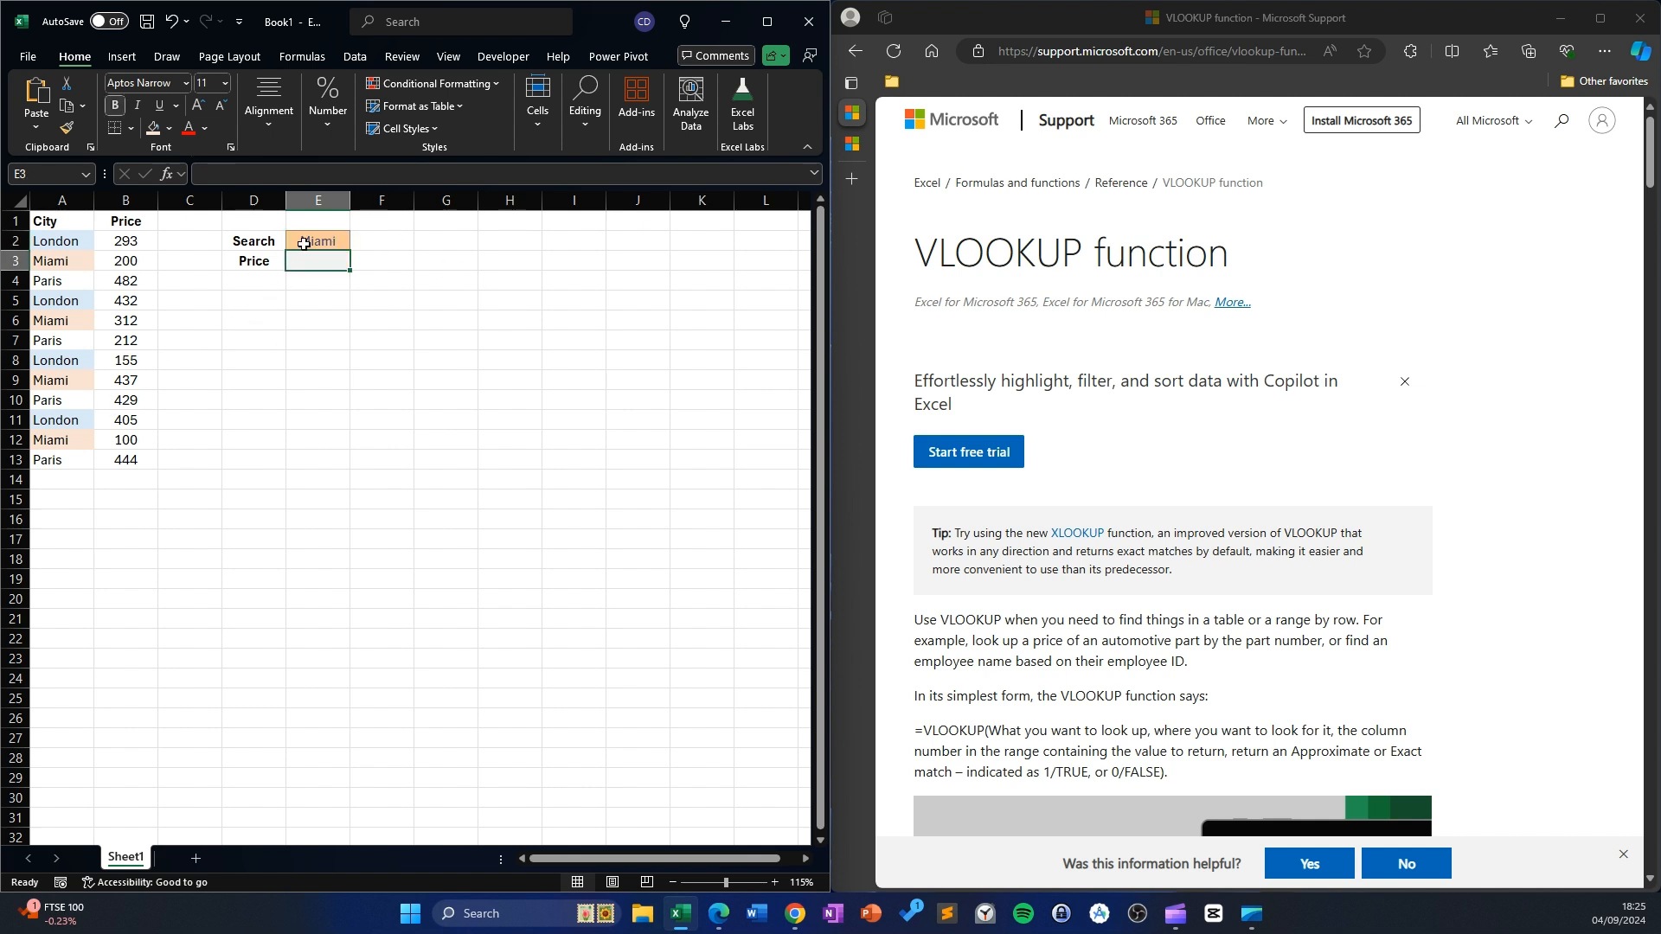
{"action": "type", "text": "="}
{"action": "type", "text": "ωλ"}
{"action": "type", "text": "lo"}
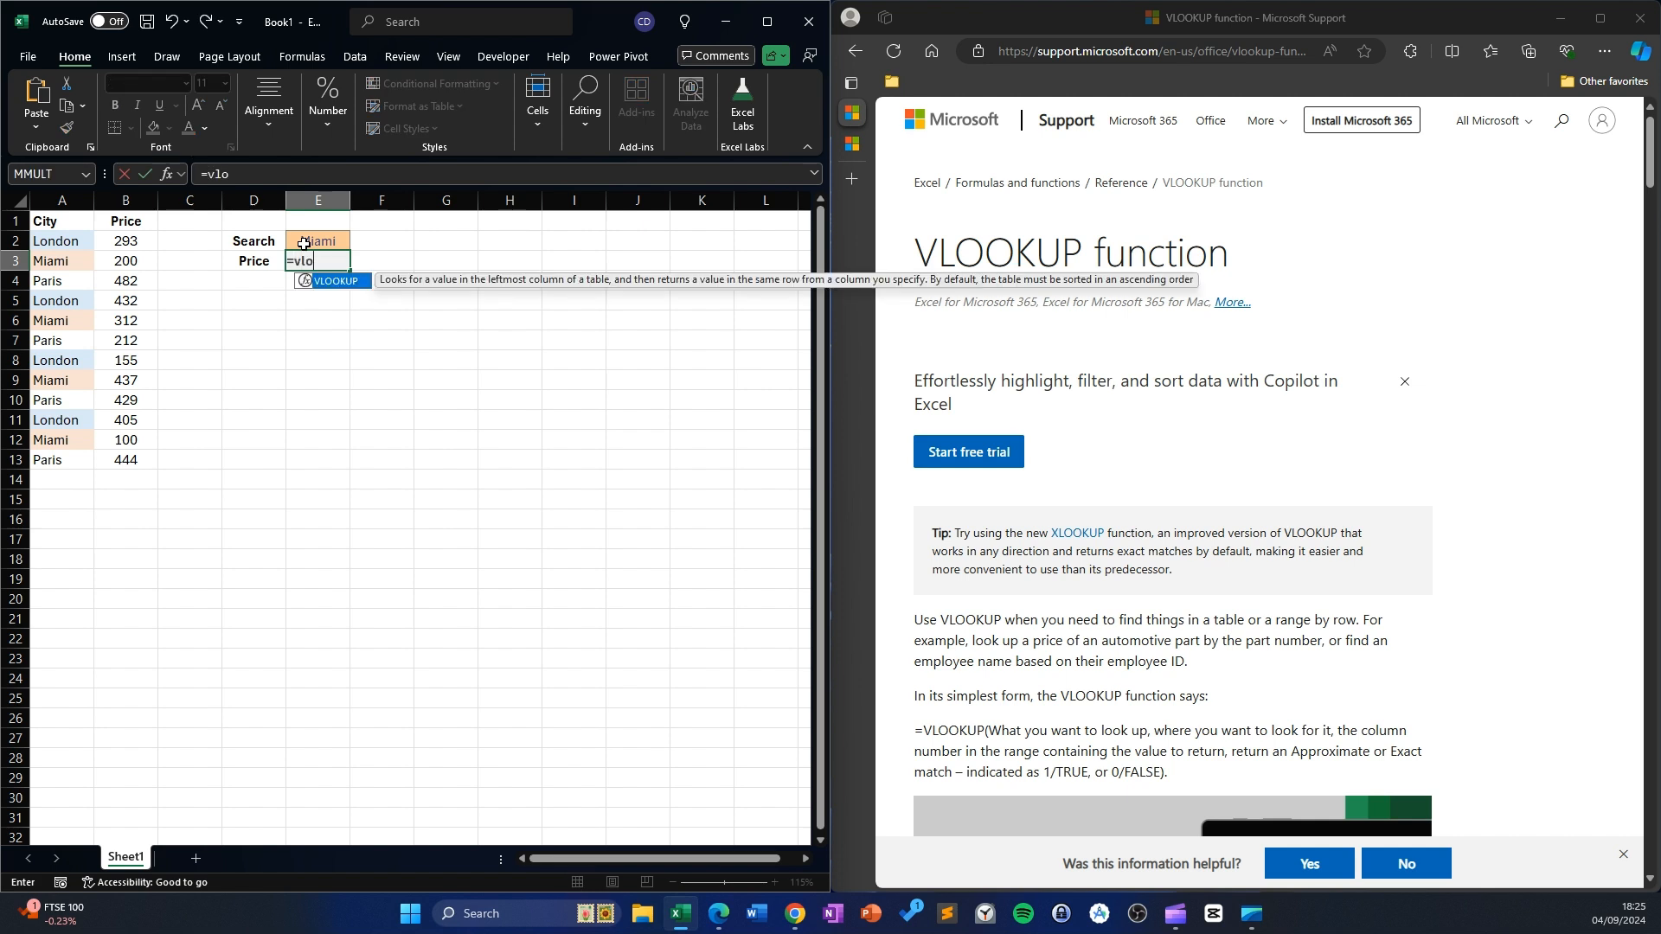
{"action": "key", "text": "Tab"}
{"action": "left_click", "coordinate": [313, 241]}
{"action": "type", "text": ","}
- Complete the VLOOKUP in E3 with table array A2:B13, column index 2 and FALSE for an exact match
{"action": "left_click_drag", "start_coordinate": [52, 242], "coordinate": [126, 459]}
{"action": "type", "text": ","}
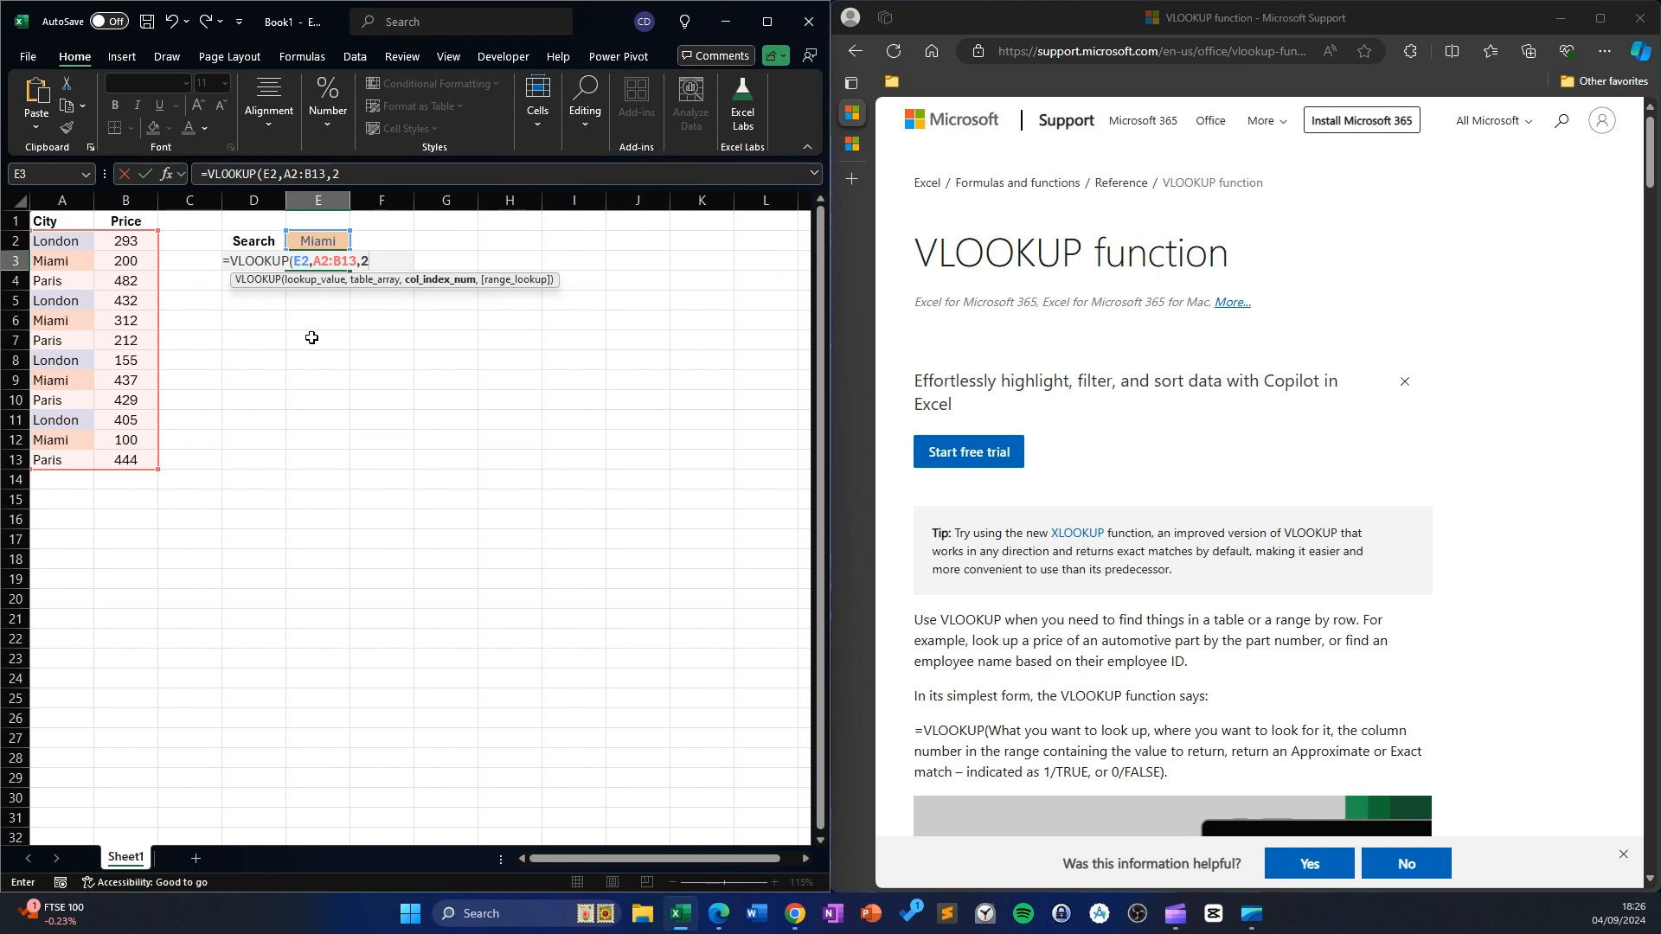
{"action": "type", "text": "2,"}
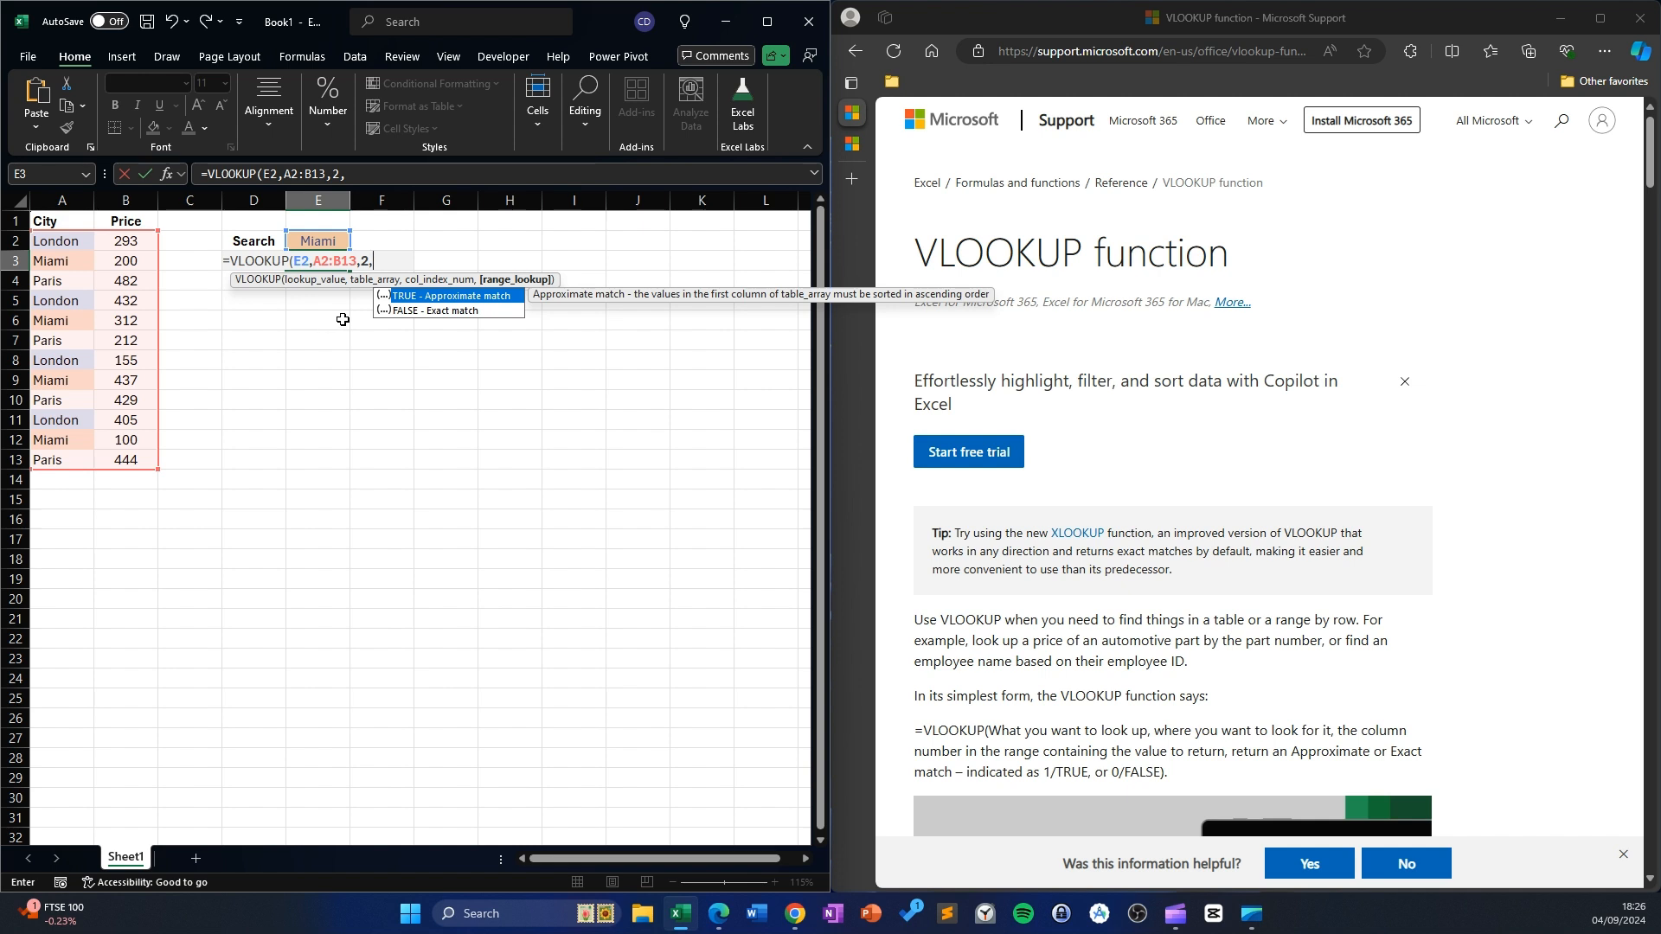
{"action": "double_click", "coordinate": [429, 312]}
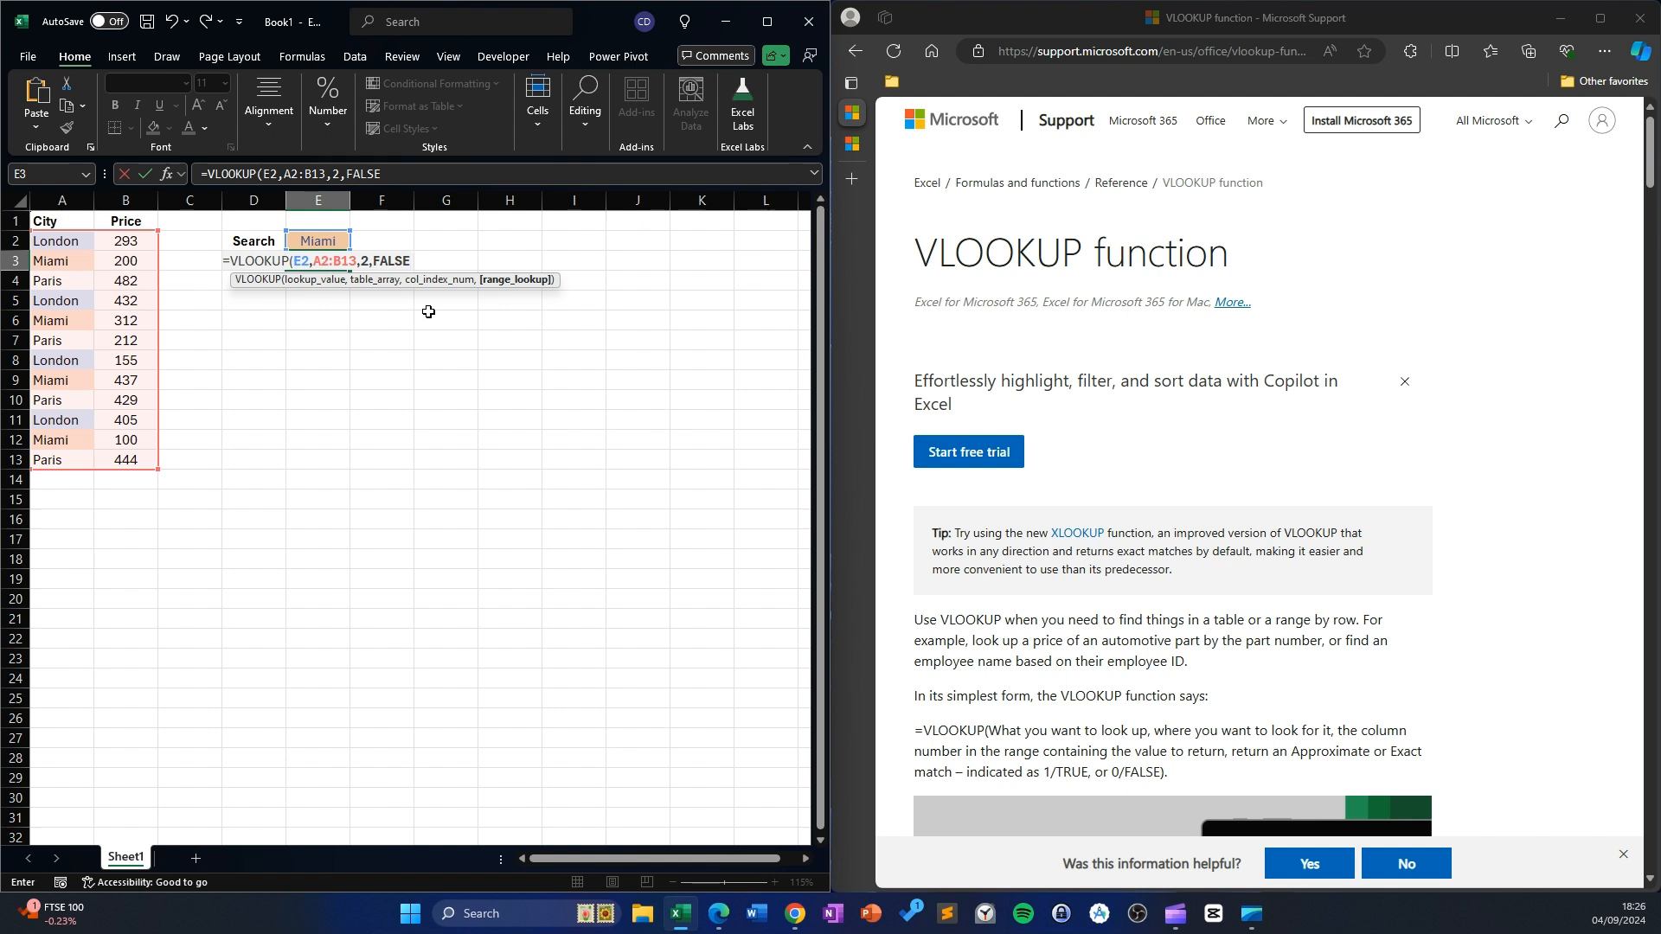
{"action": "type", "text": ")"}
{"action": "key", "text": "Return"}
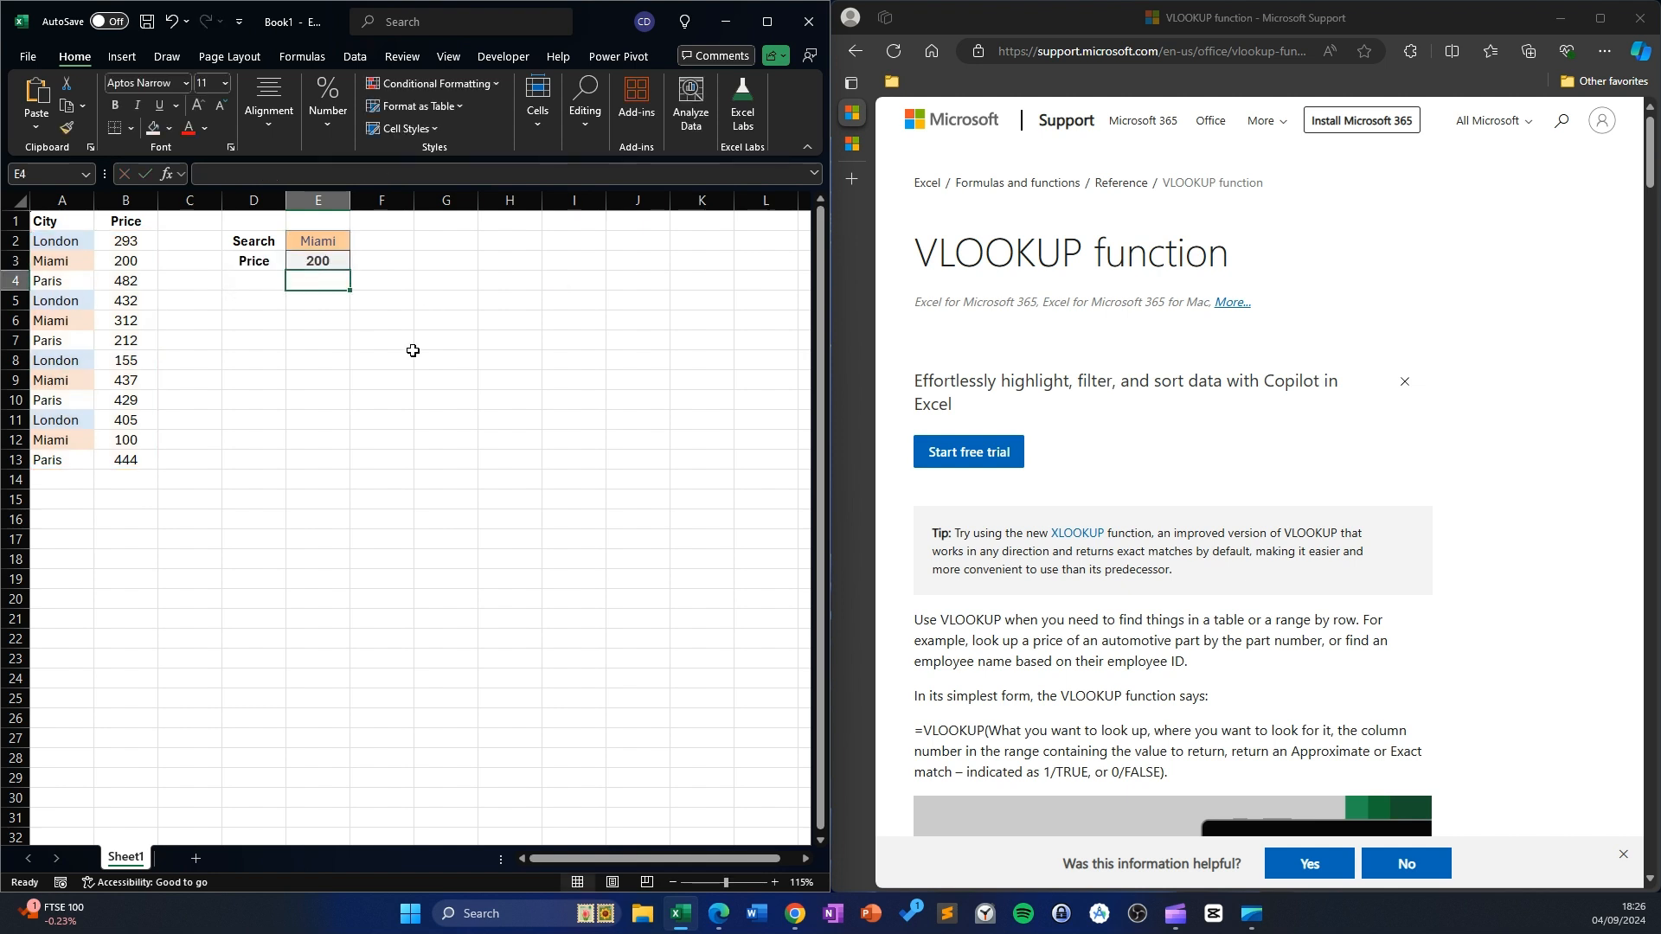
- Sort the City and Price data in A2:B13 from A to Z by city
{"action": "key", "text": "Up"}
{"action": "left_click_drag", "start_coordinate": [70, 257], "coordinate": [126, 456]}
{"action": "left_click", "coordinate": [510, 459]}
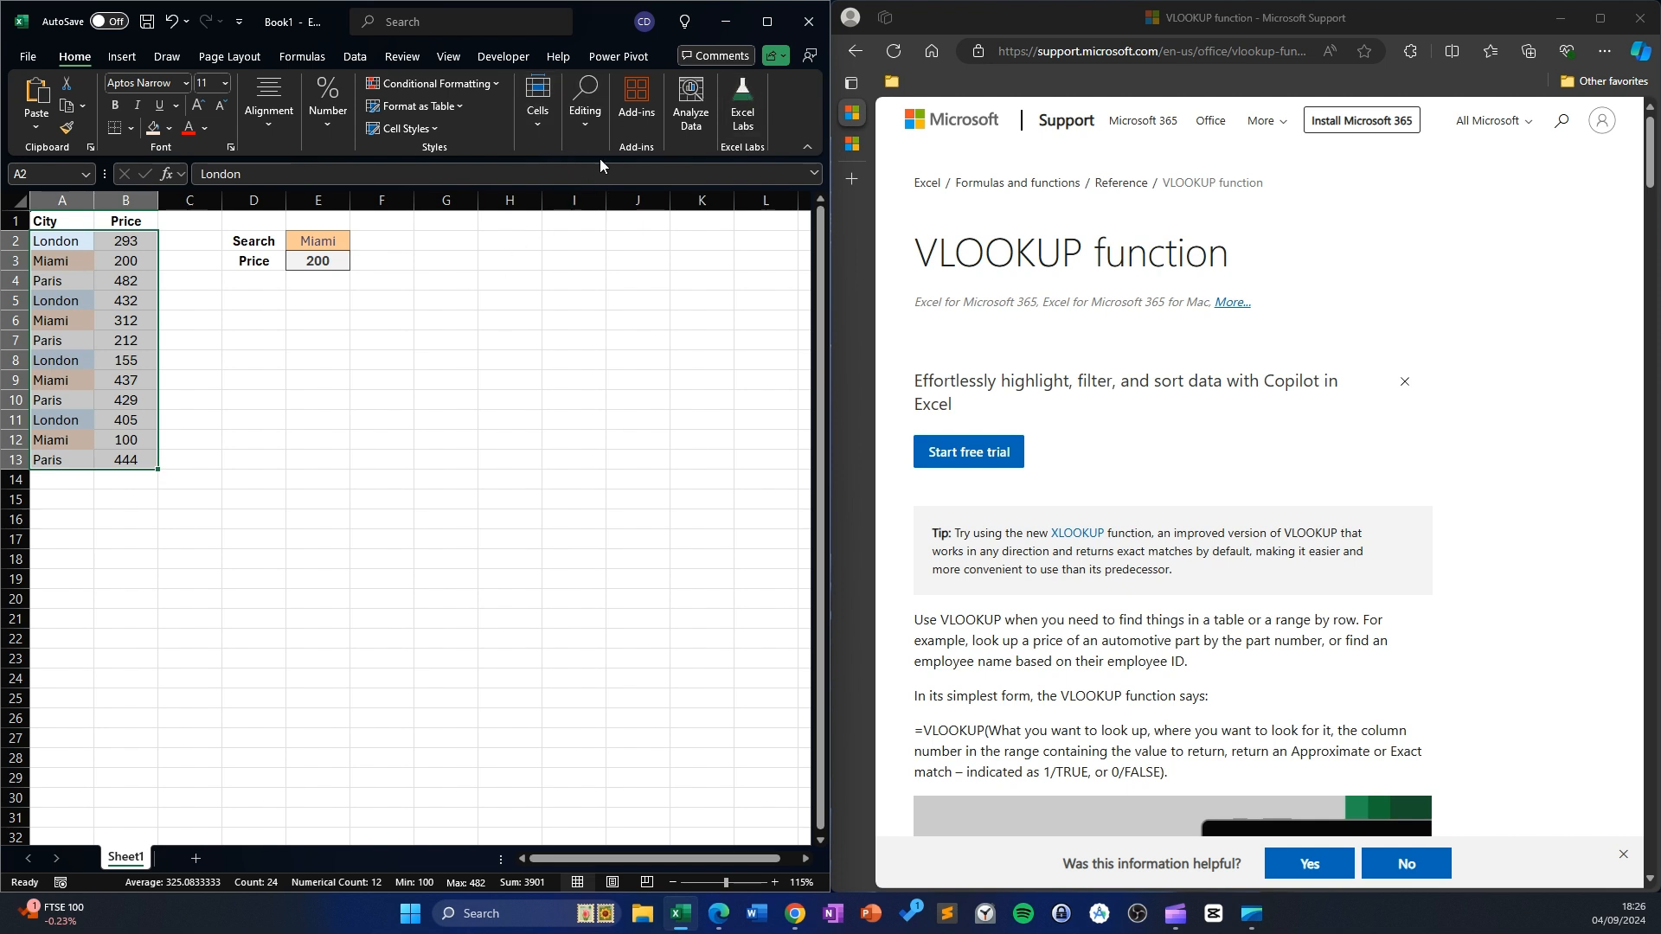
{"action": "left_click", "coordinate": [600, 133]}
{"action": "left_click", "coordinate": [684, 208]}
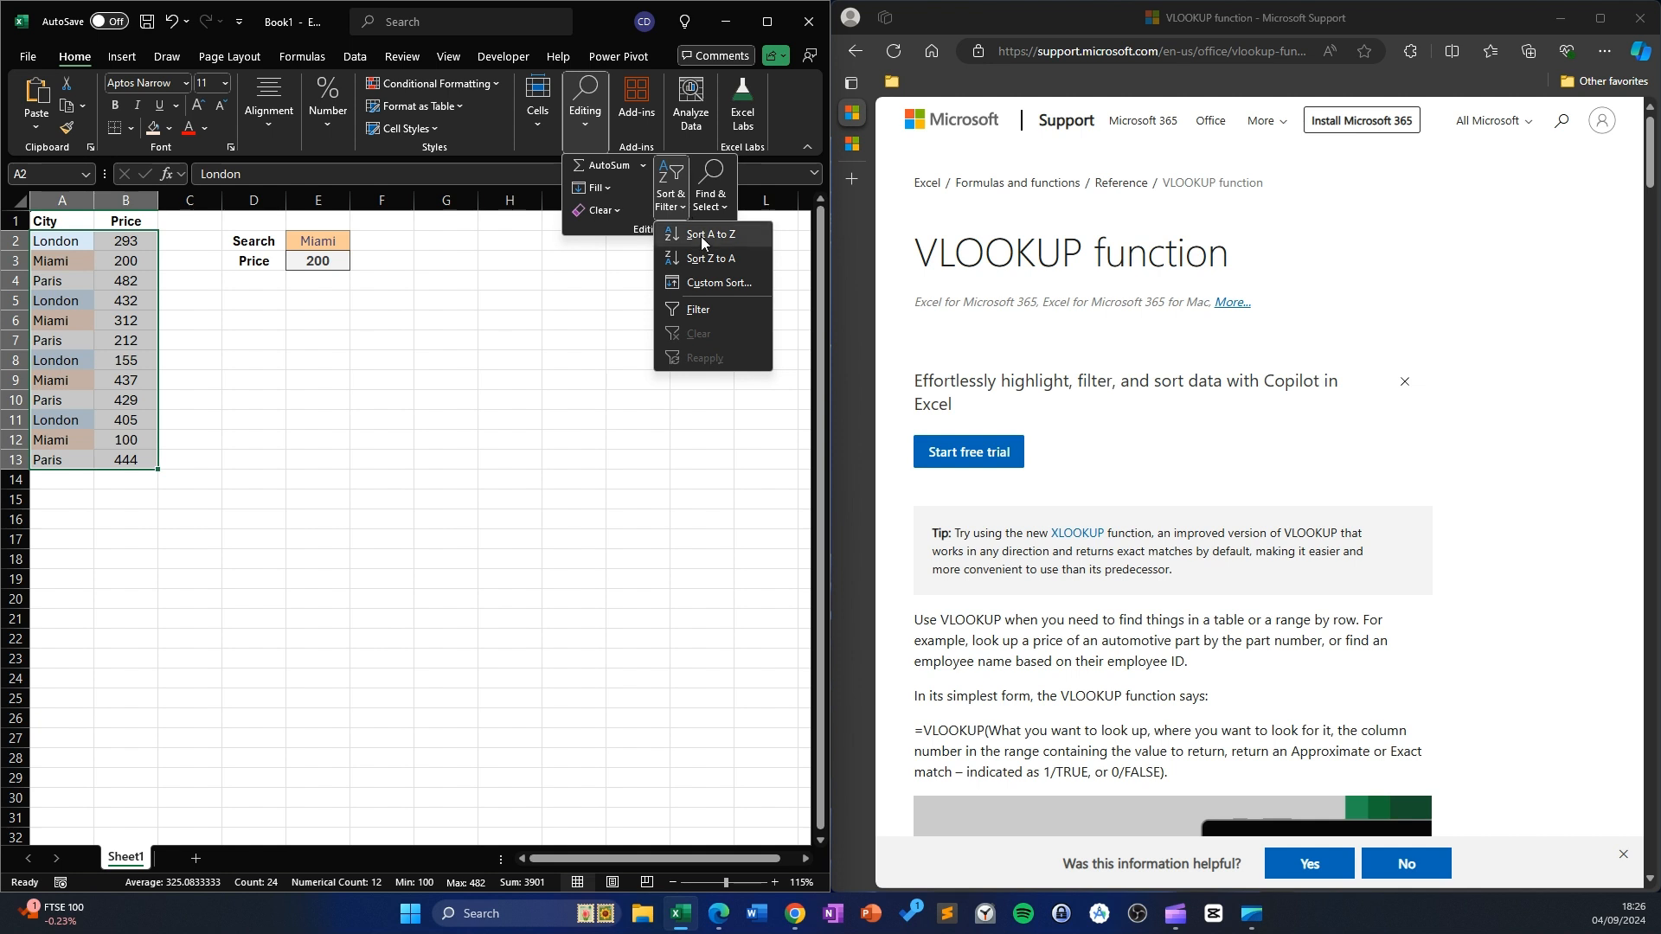
{"action": "left_click", "coordinate": [705, 236]}
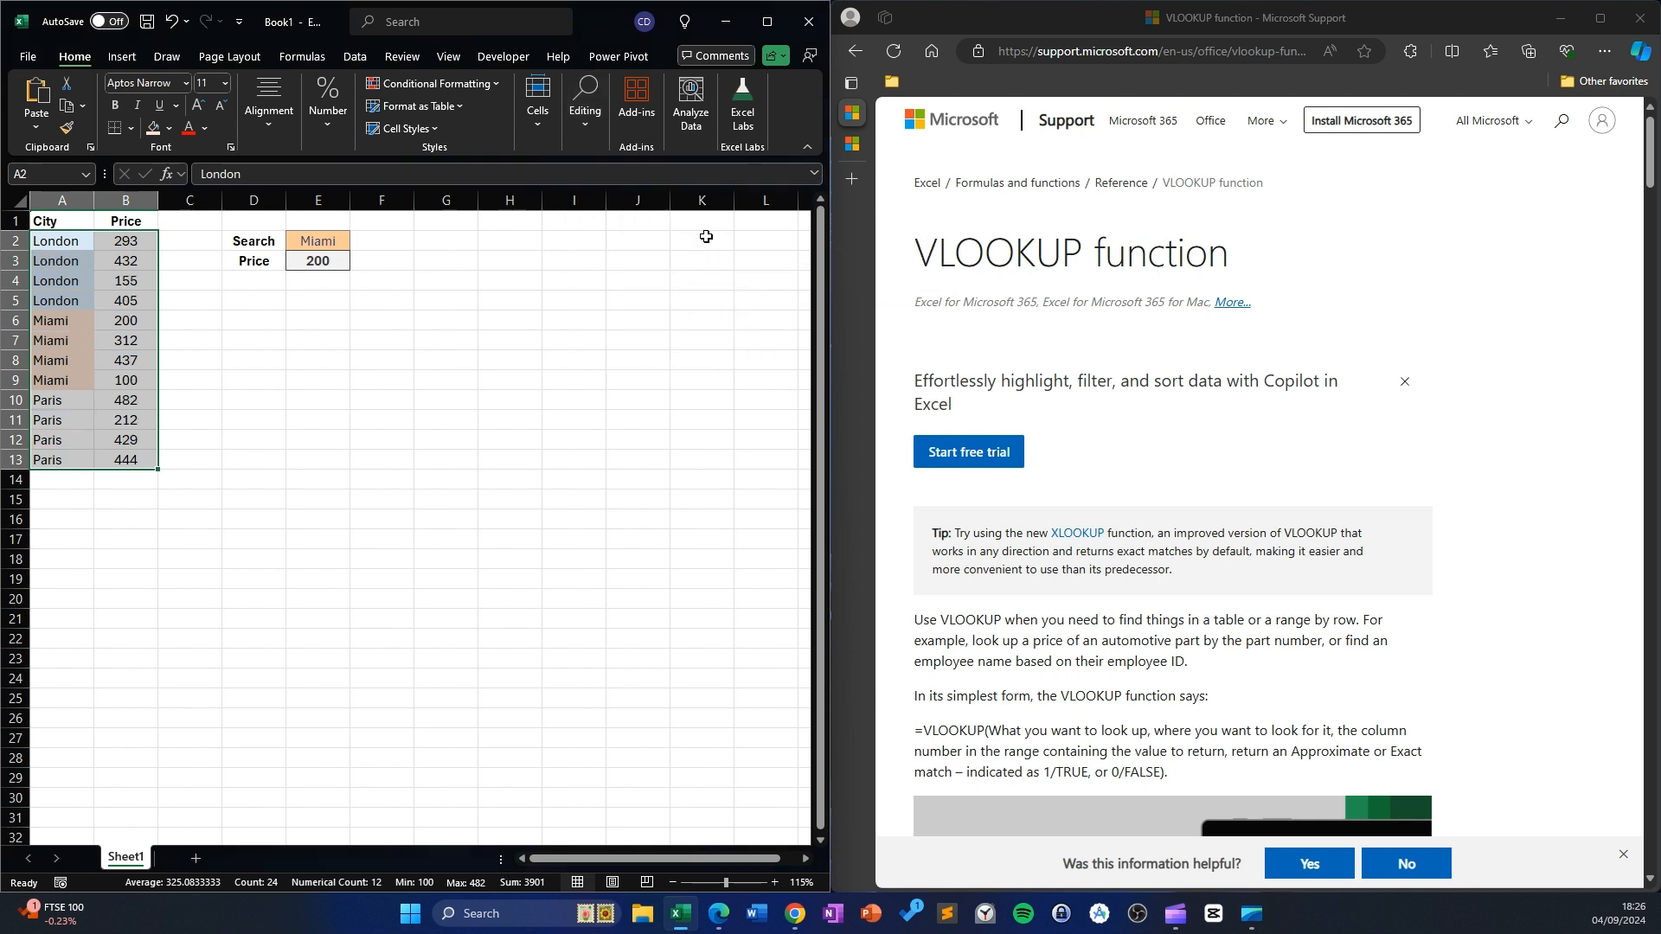
{"action": "left_click", "coordinate": [529, 327]}
- Change the range lookup argument of the VLOOKUP in E3 from exact match to TRUE on the sorted data
{"action": "left_click", "coordinate": [320, 262]}
{"action": "left_click", "coordinate": [425, 167]}
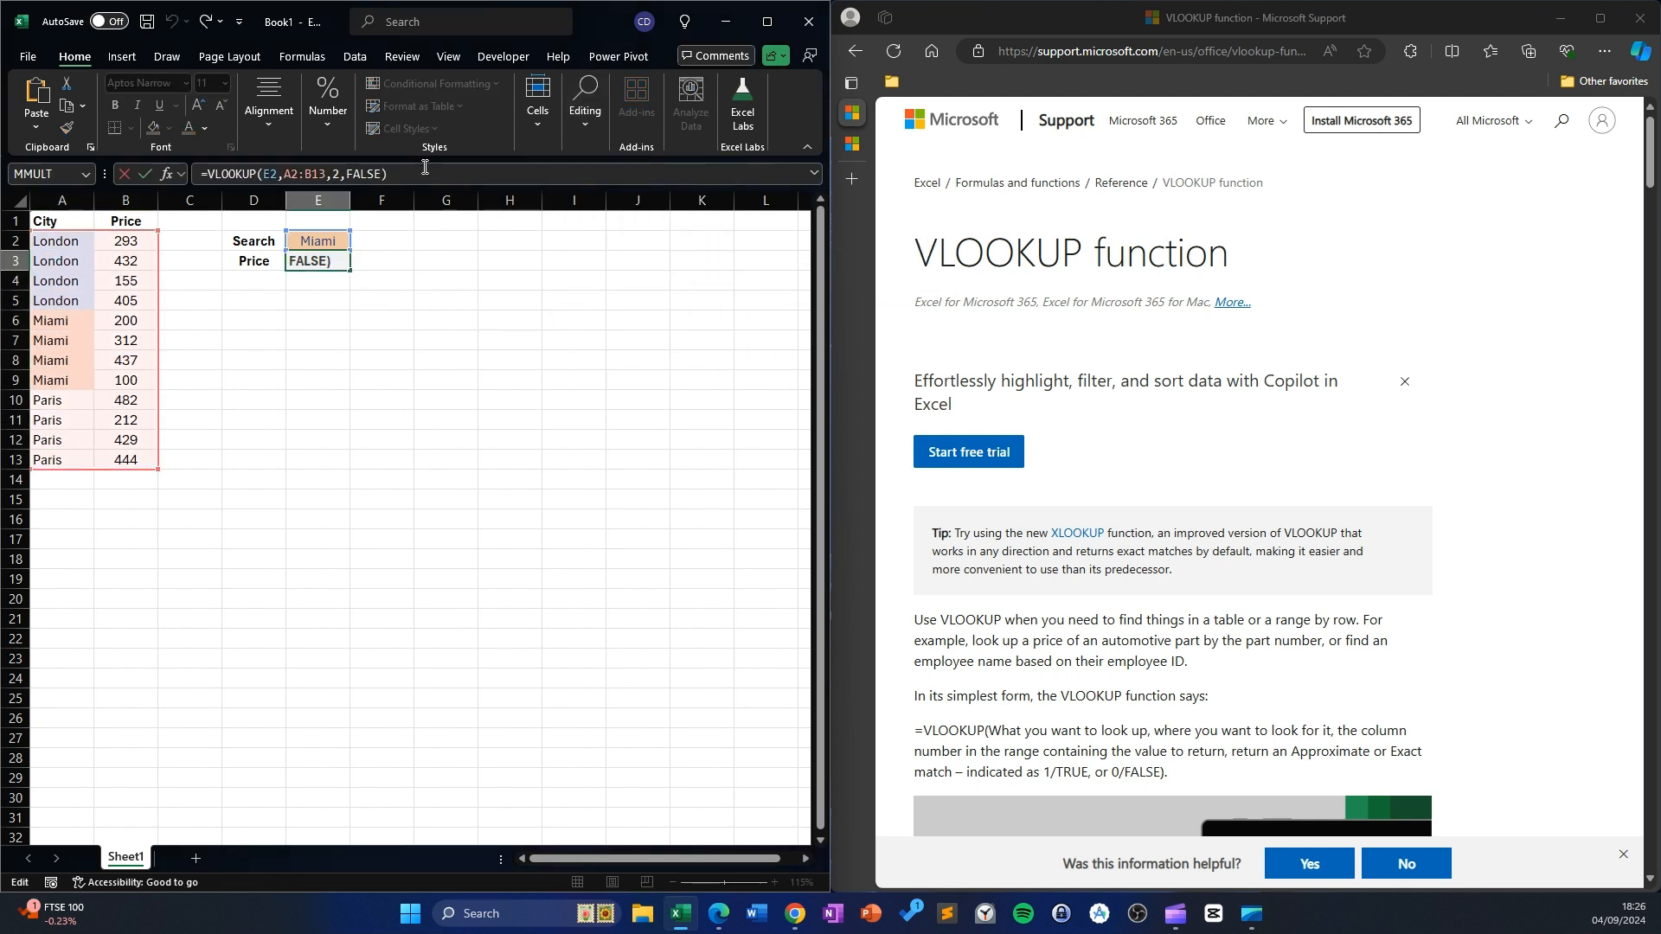
{"action": "key", "text": "Return"}
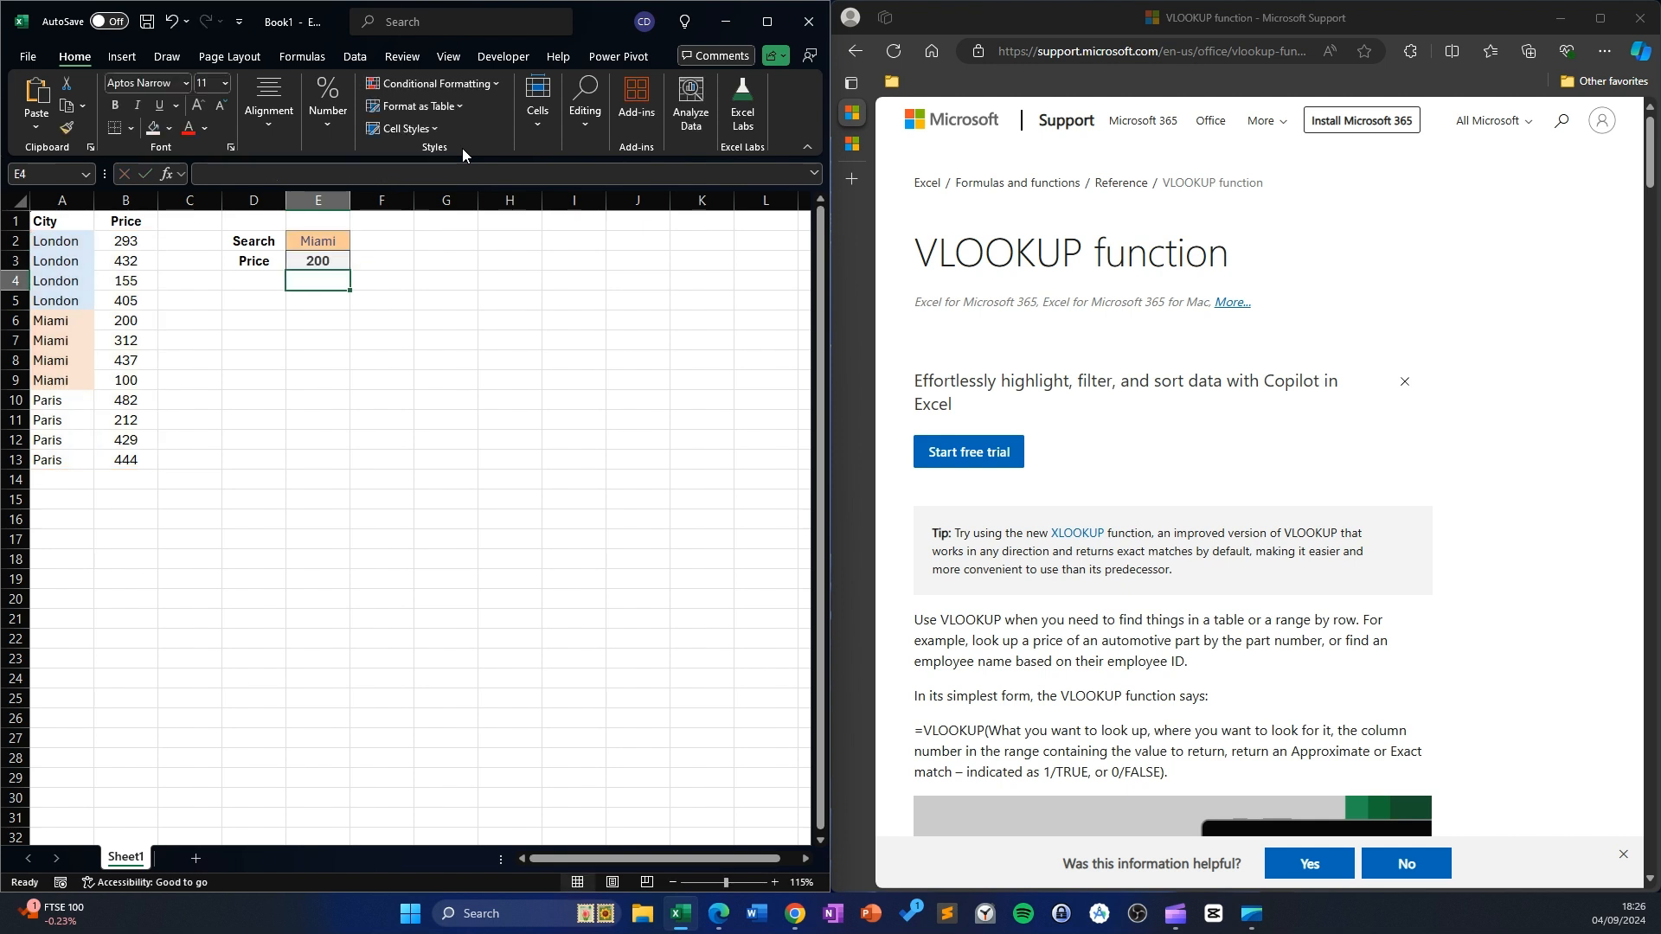
{"action": "left_click", "coordinate": [303, 244]}
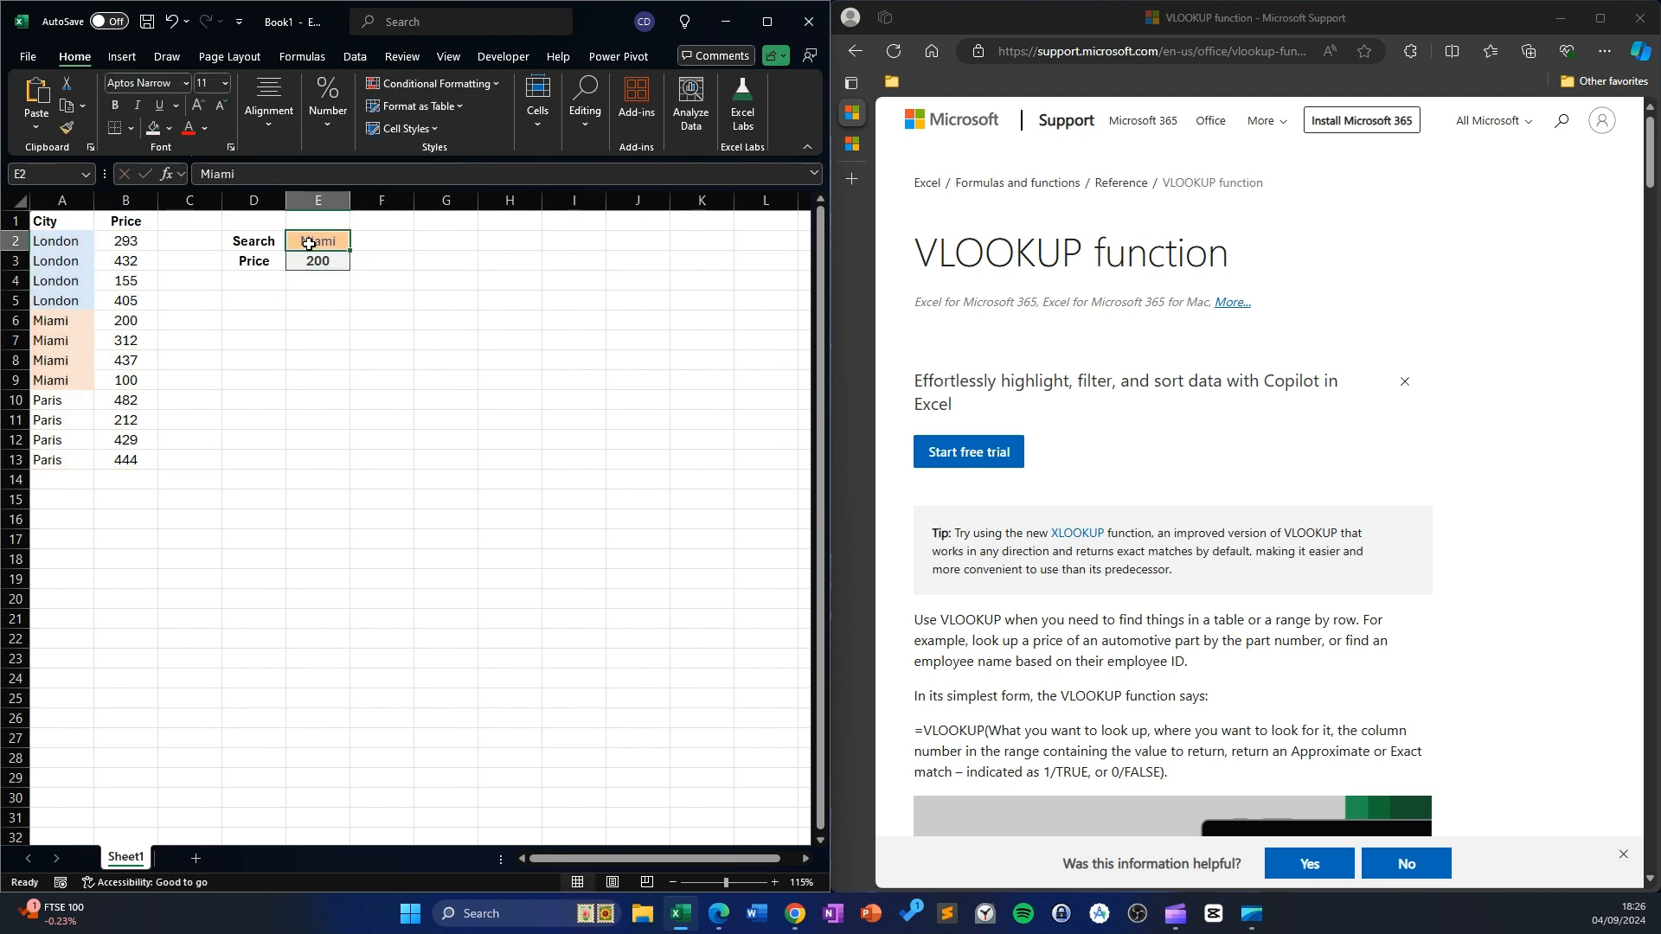
{"action": "left_click", "coordinate": [312, 264]}
{"action": "double_click", "coordinate": [381, 175]}
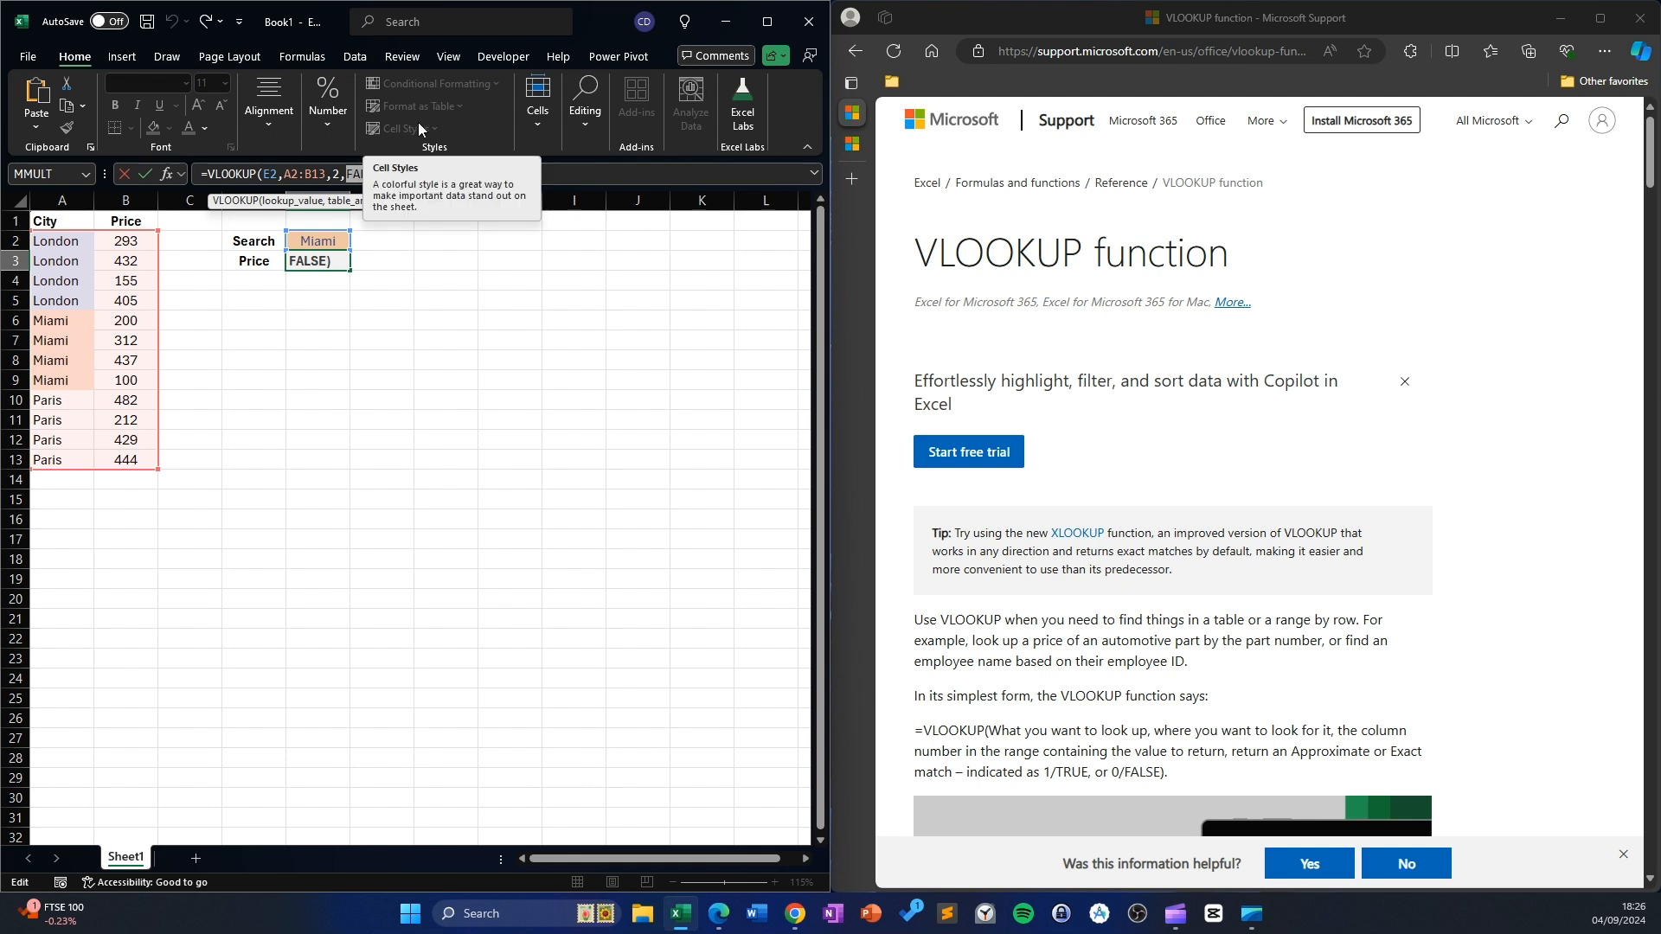
{"action": "type", "text": "TRUE"}
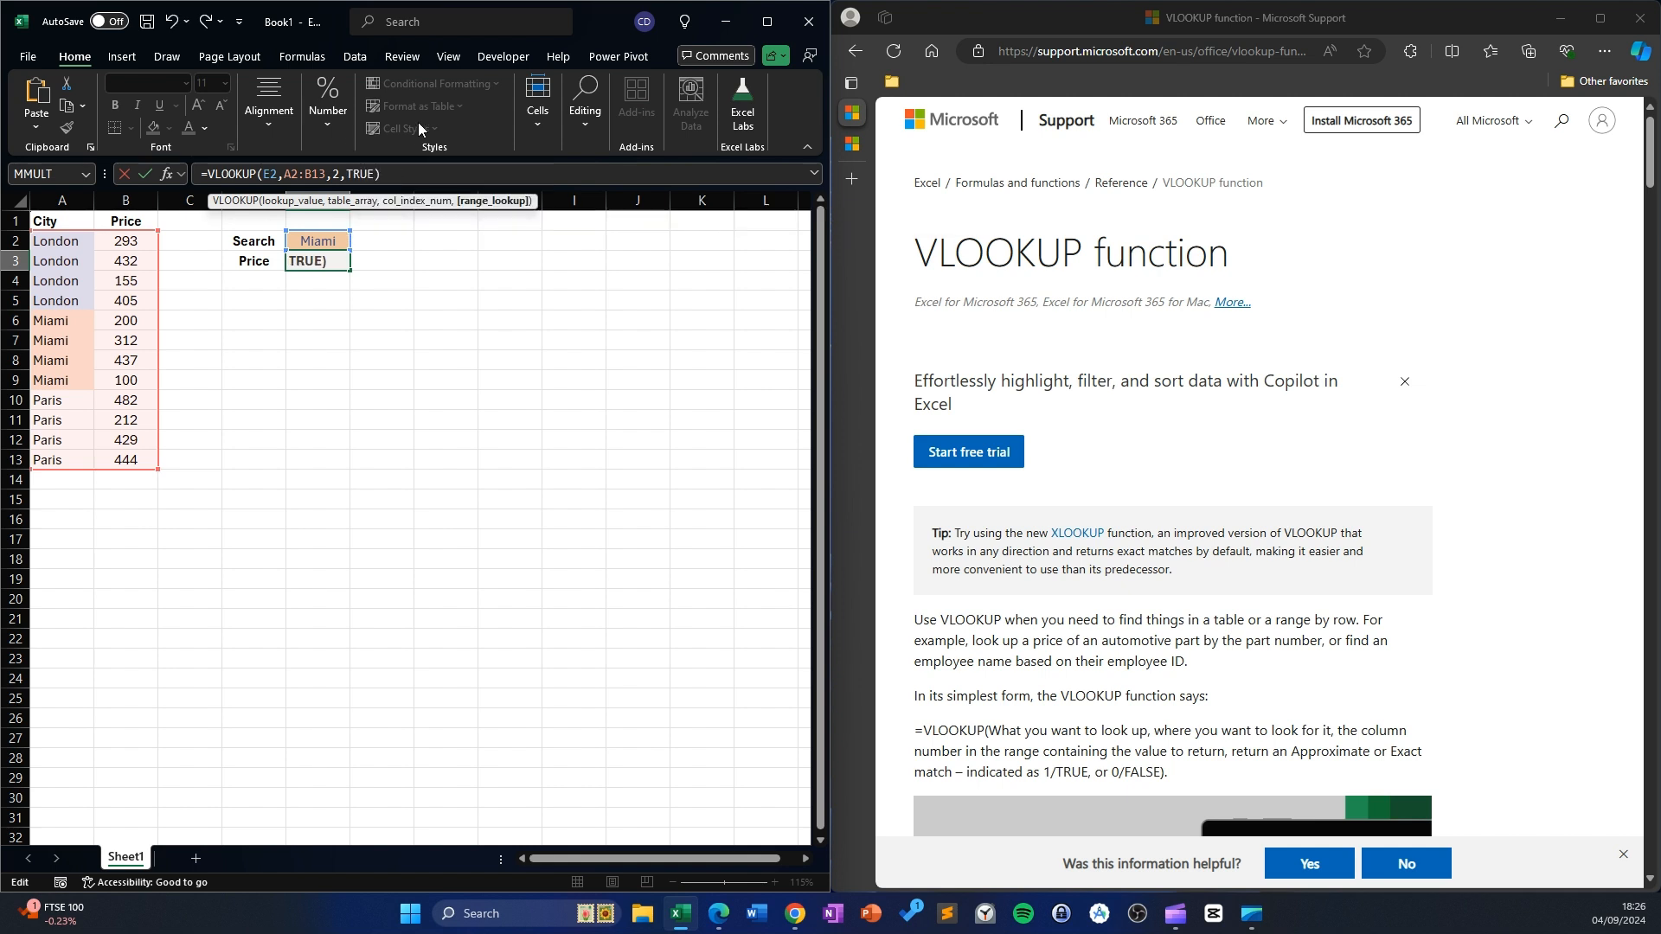
{"action": "key", "text": "Return"}
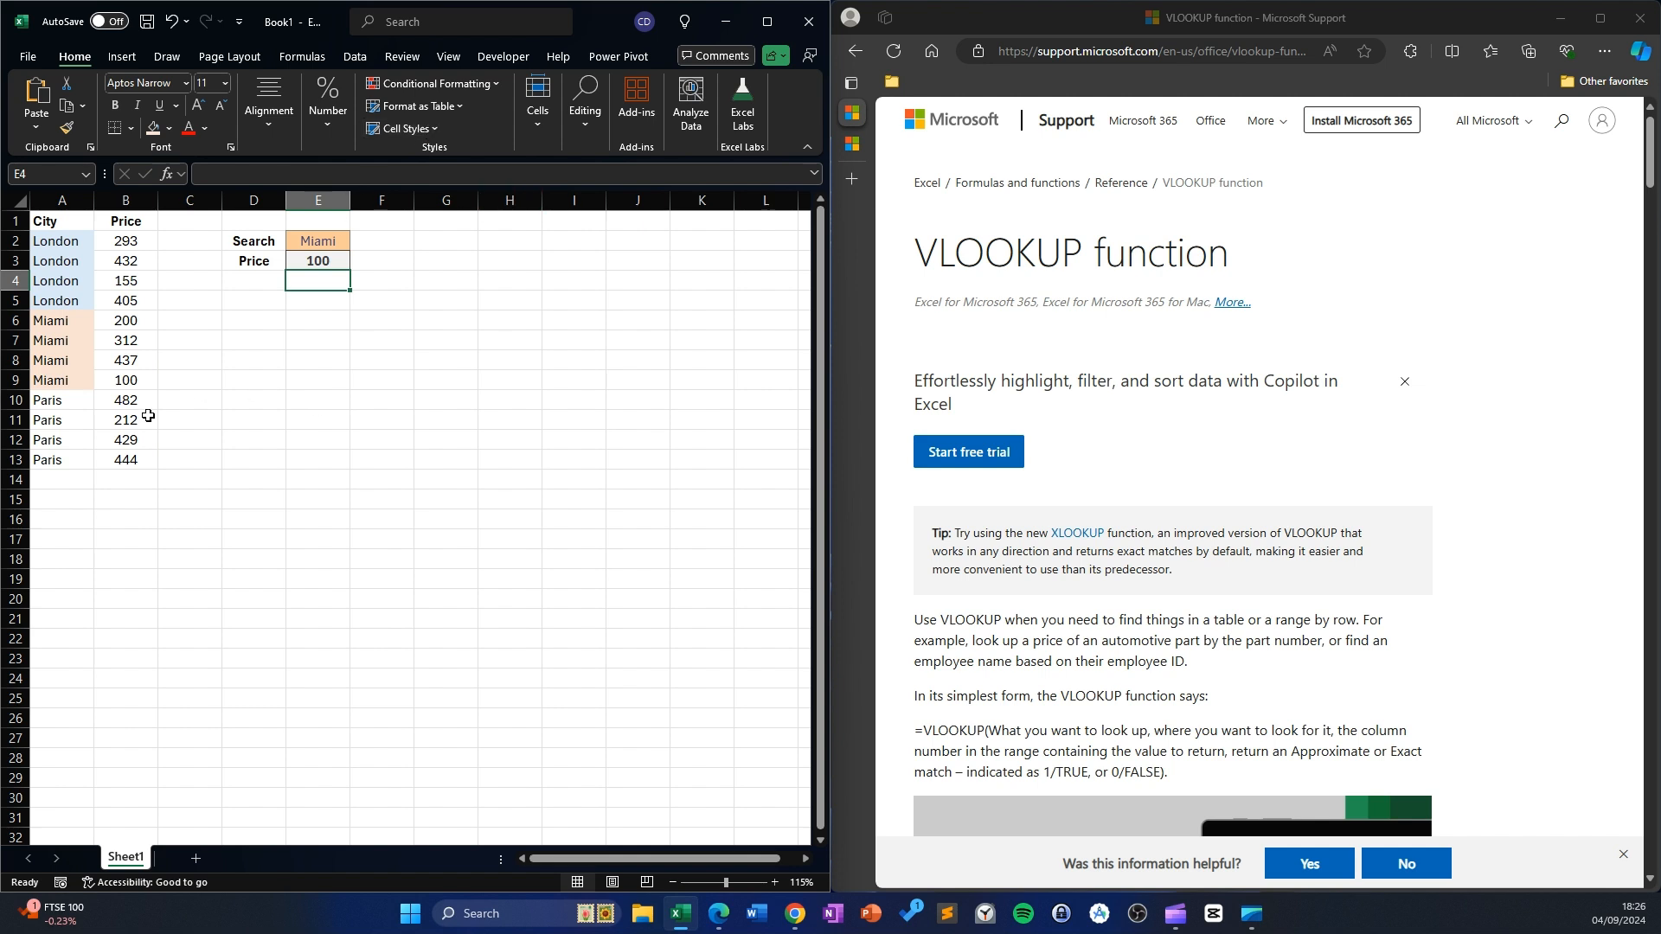
- Check the last Miami row in A9:B9, and undo both the match type change and the A to Z sort
{"action": "left_click", "coordinate": [112, 384]}
{"action": "left_click_drag", "start_coordinate": [112, 384], "coordinate": [49, 382]}
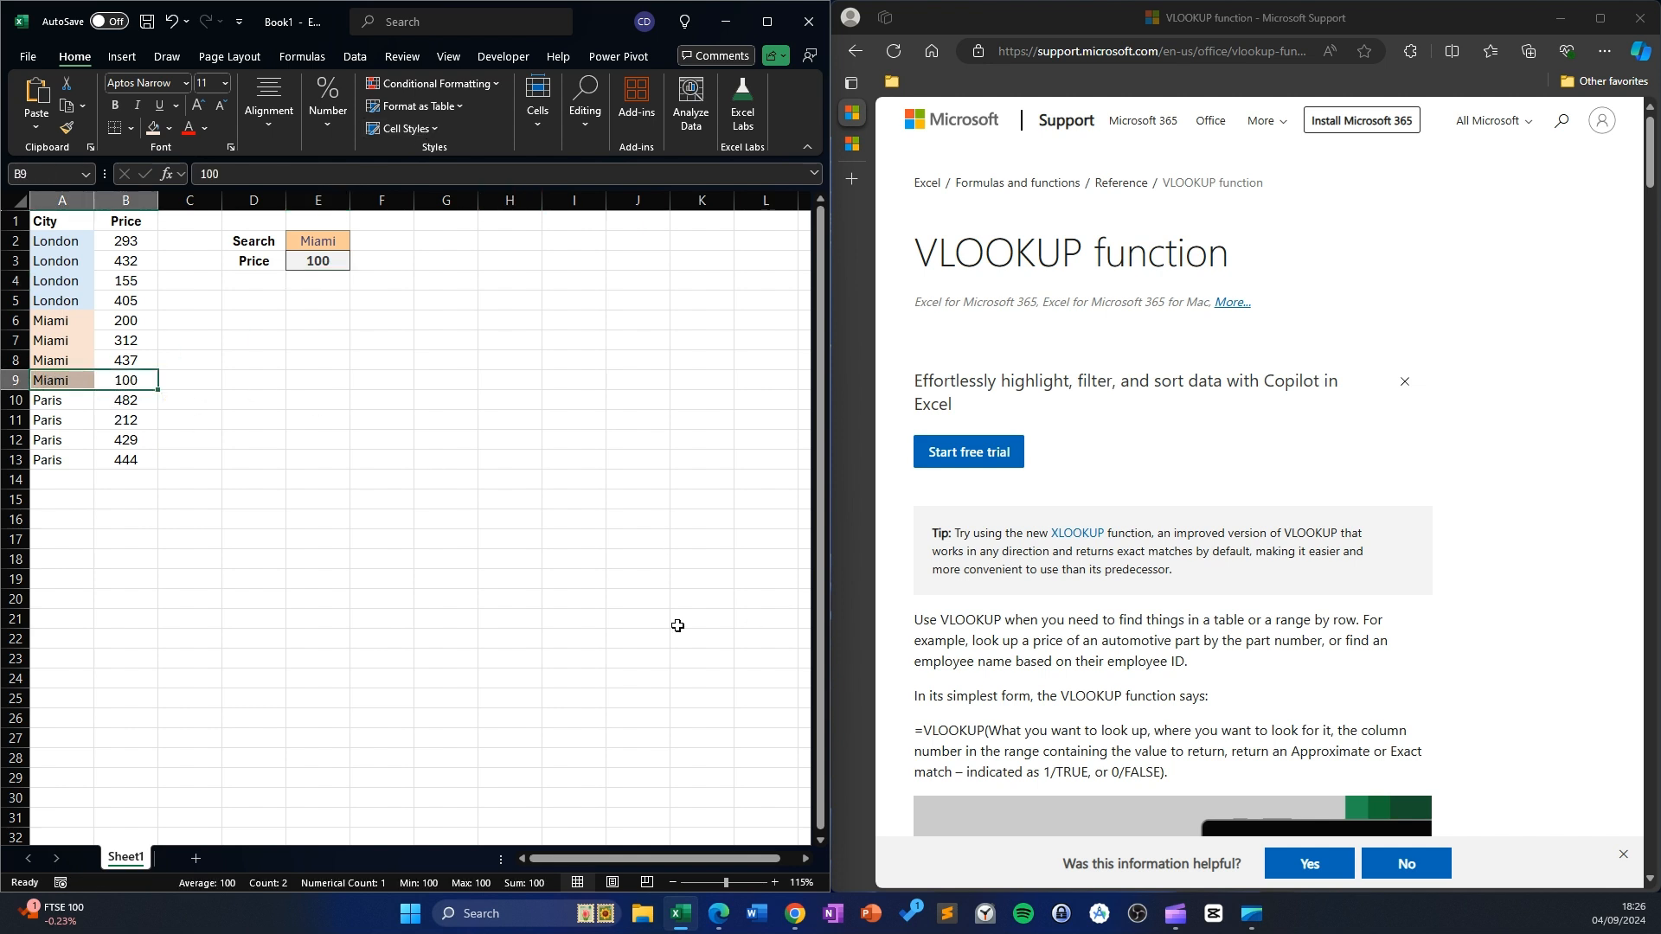
{"action": "left_click", "coordinate": [325, 269]}
{"action": "left_click", "coordinate": [126, 436]}
{"action": "key", "text": "ctrl+z"}
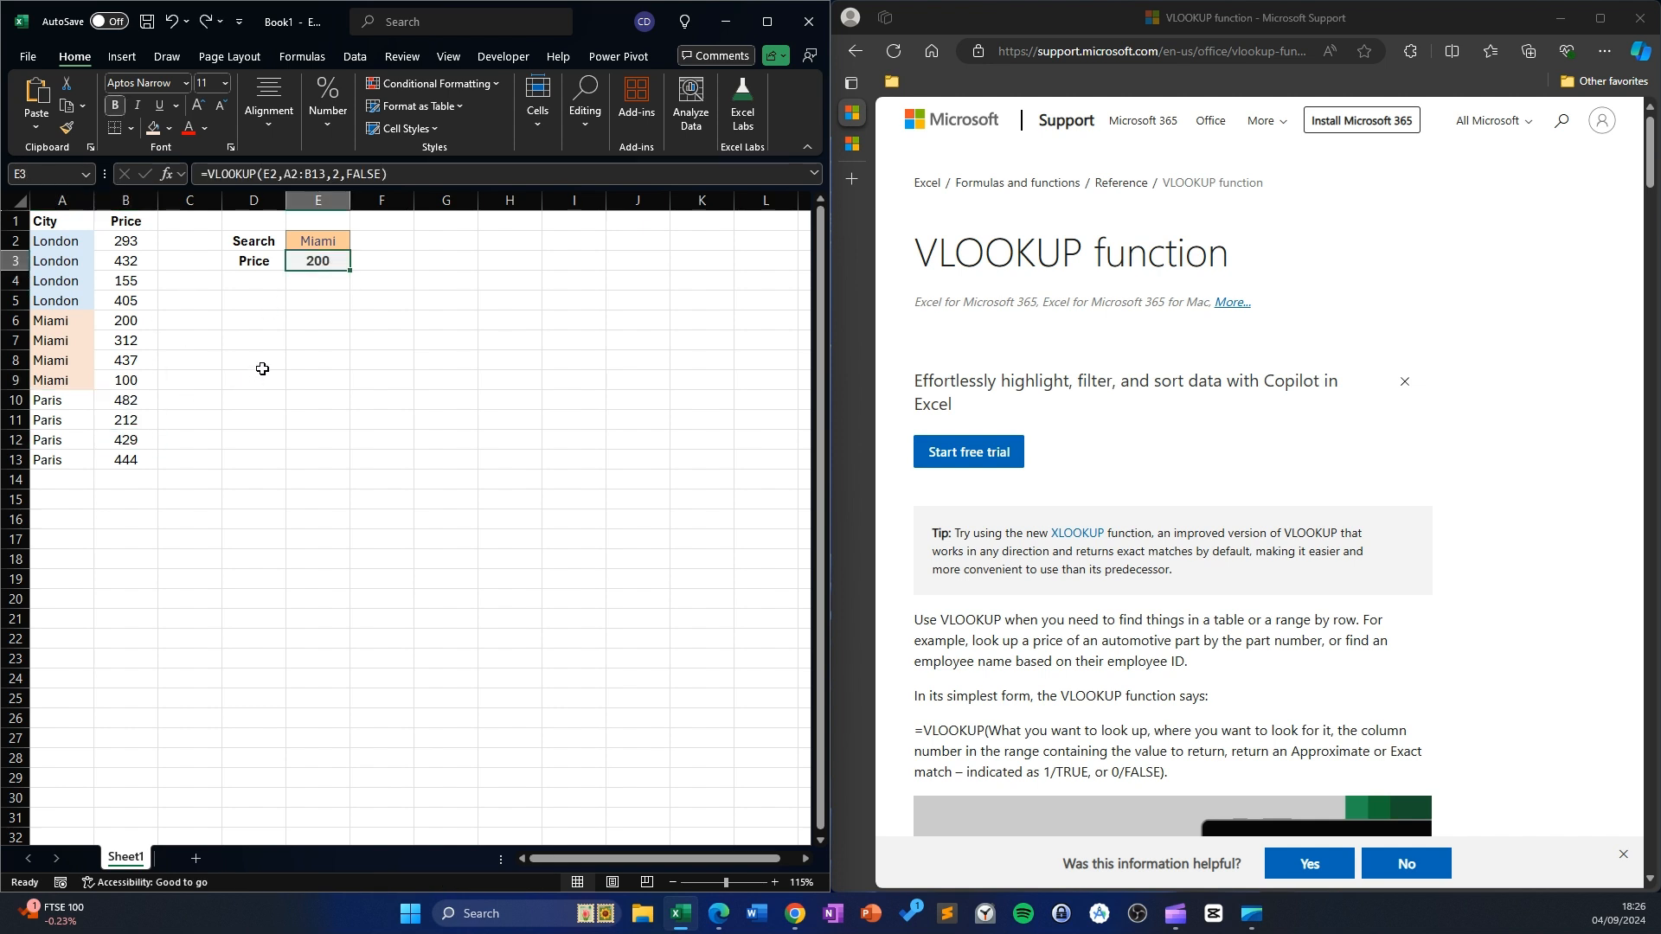
{"action": "key", "text": "ctrl+z"}
{"action": "left_click", "coordinate": [307, 500]}
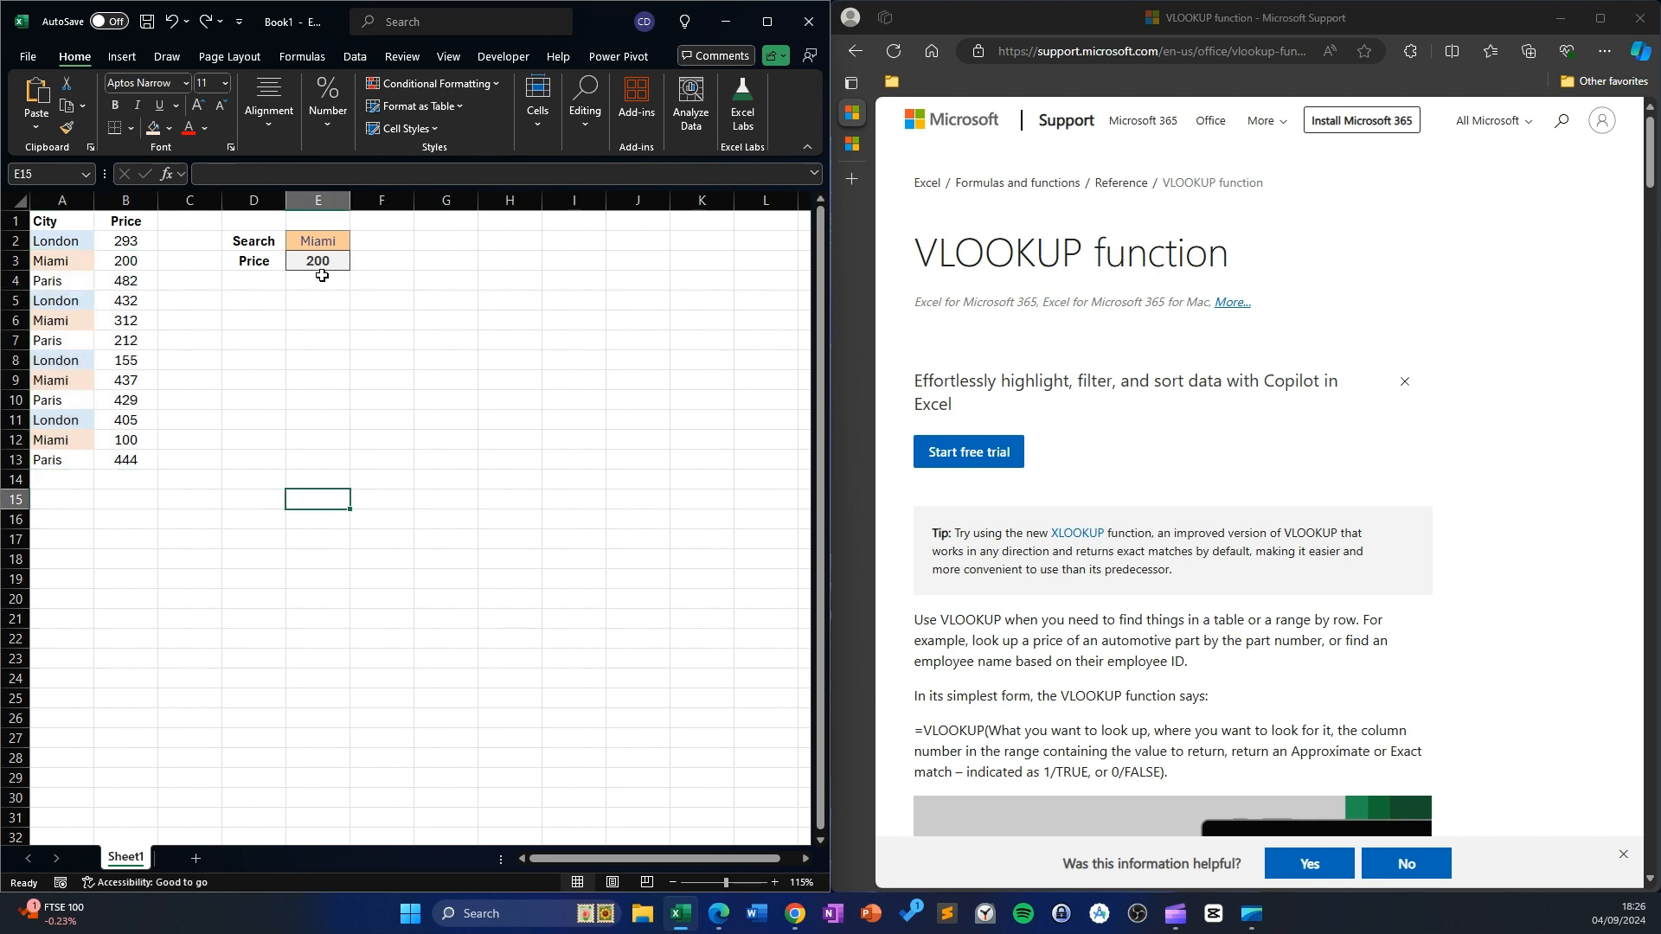
- Set the range lookup argument in E3 to TRUE on the unsorted data, and compare the result with the first Miami row
{"action": "left_click", "coordinate": [130, 267]}
{"action": "left_click", "coordinate": [320, 259]}
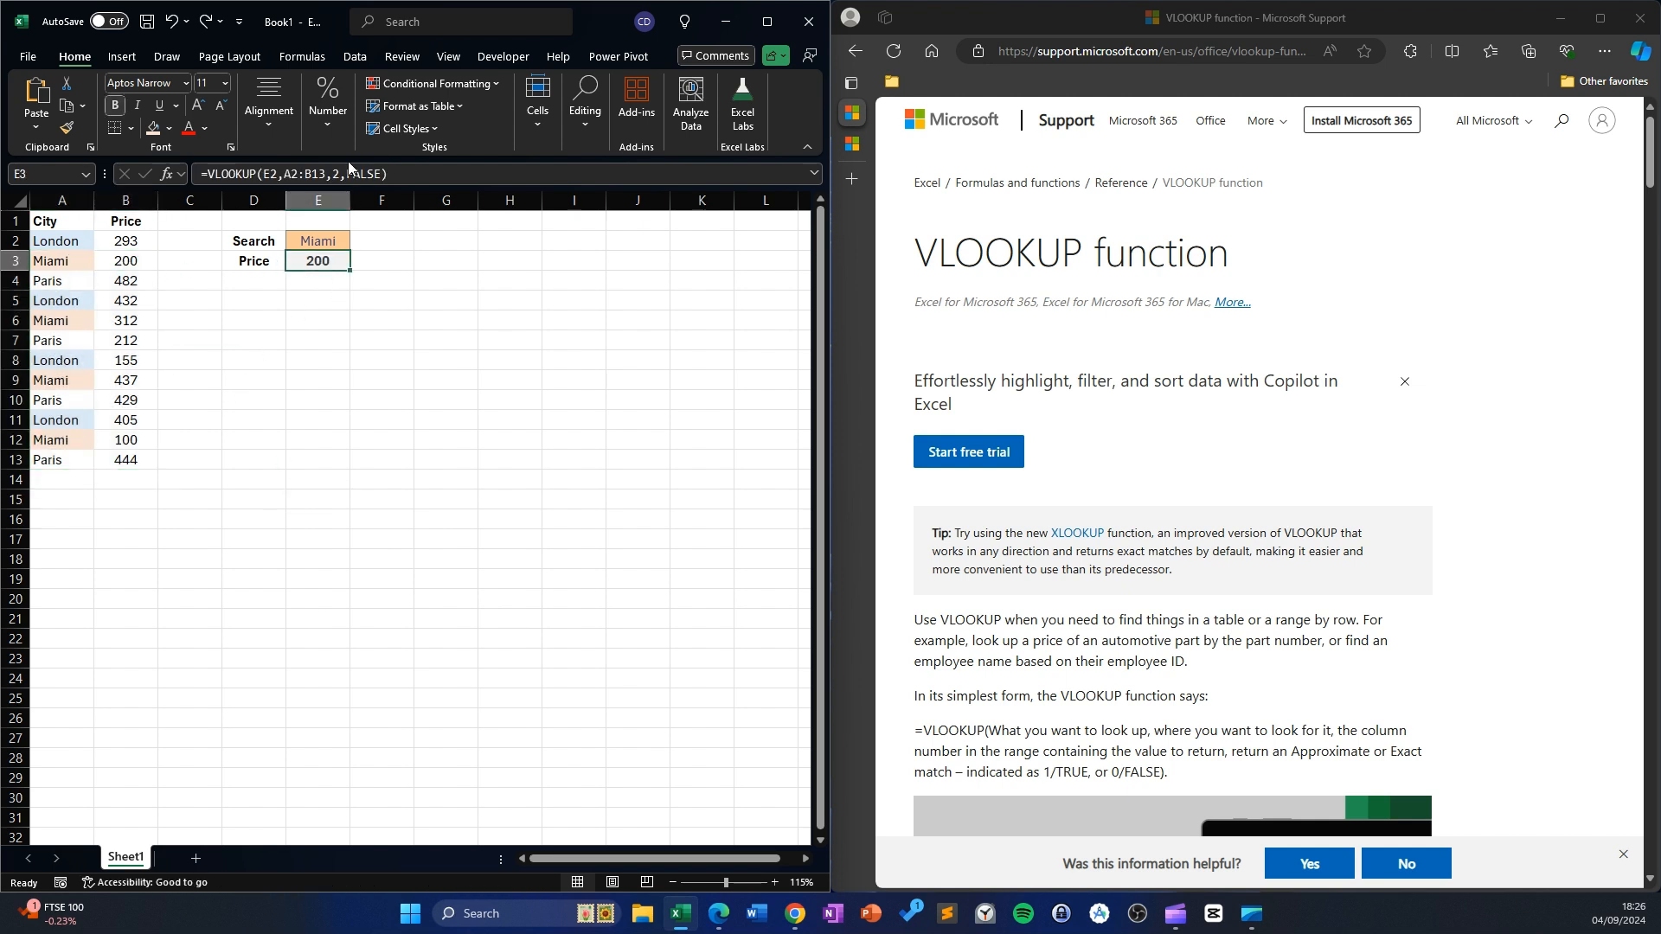
{"action": "double_click", "coordinate": [360, 174]}
{"action": "type", "text": "true"}
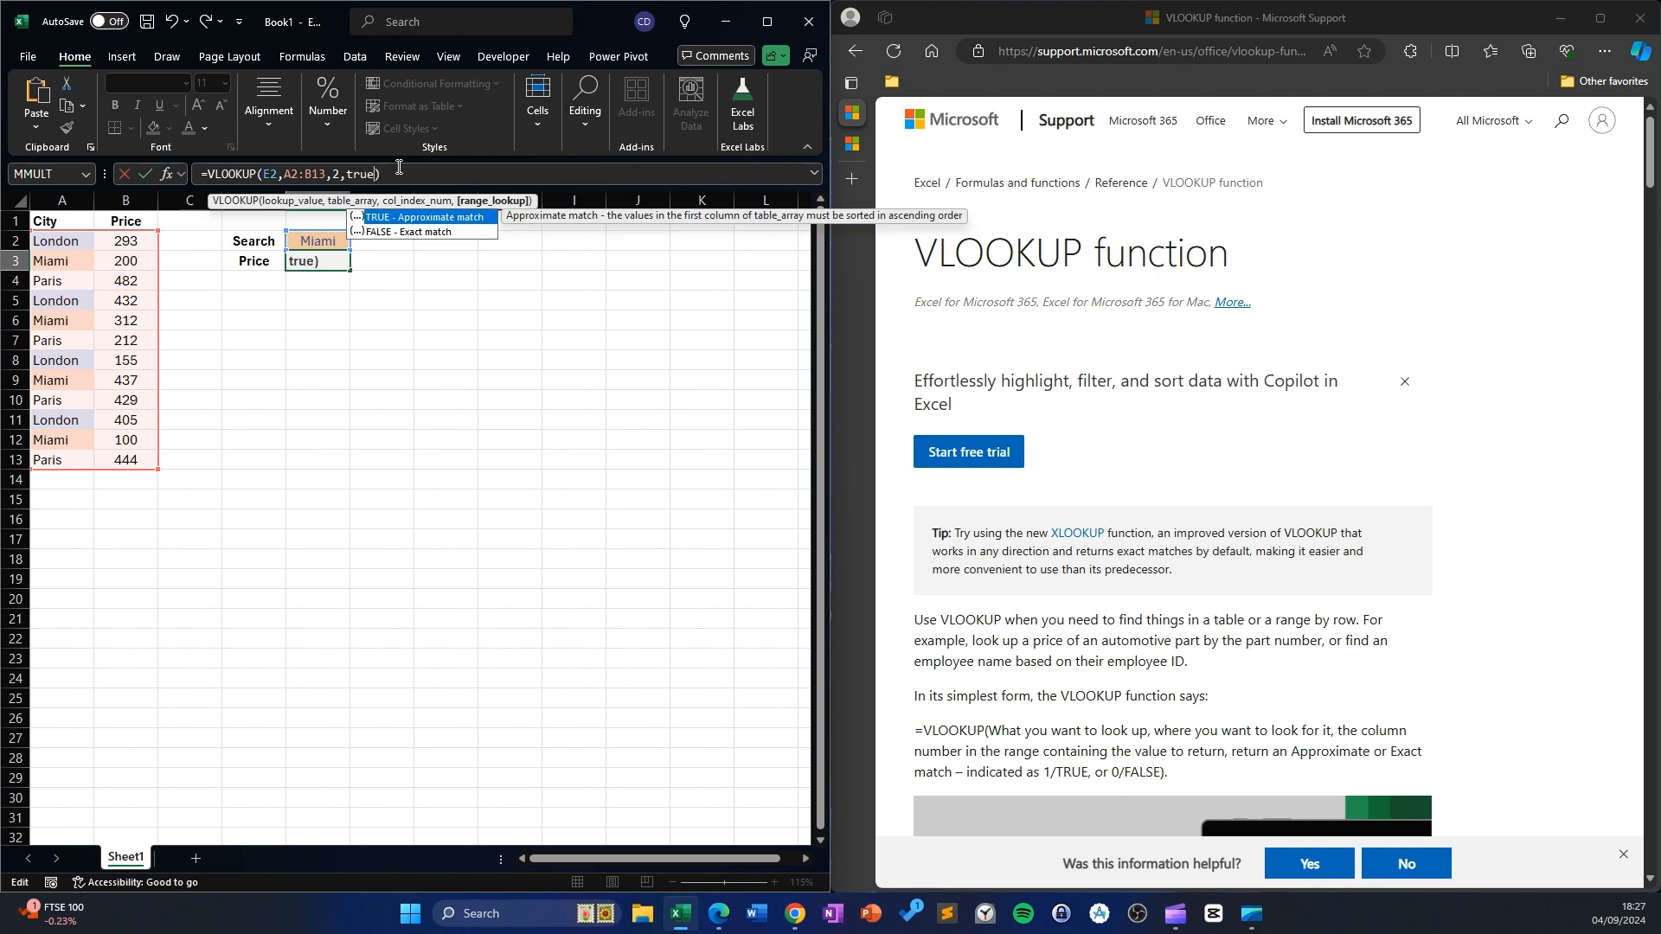
{"action": "key", "text": "Return"}
{"action": "left_click", "coordinate": [321, 261]}
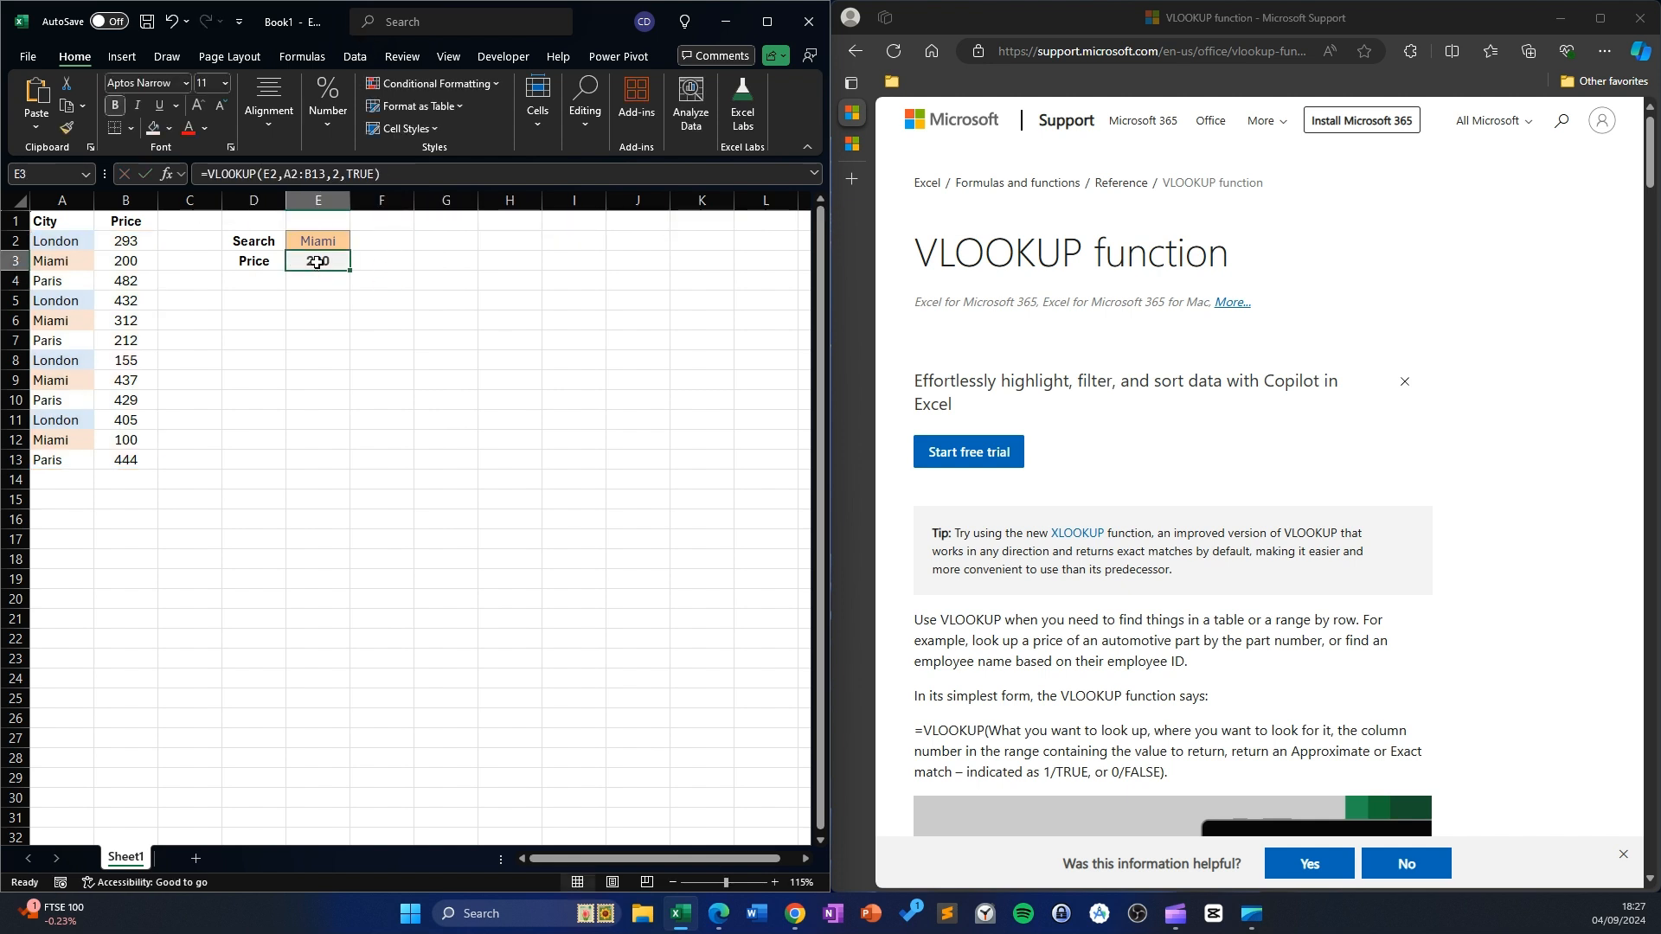
{"action": "left_click_drag", "start_coordinate": [56, 267], "coordinate": [113, 267]}
{"action": "left_click_drag", "start_coordinate": [225, 373], "coordinate": [227, 364]}
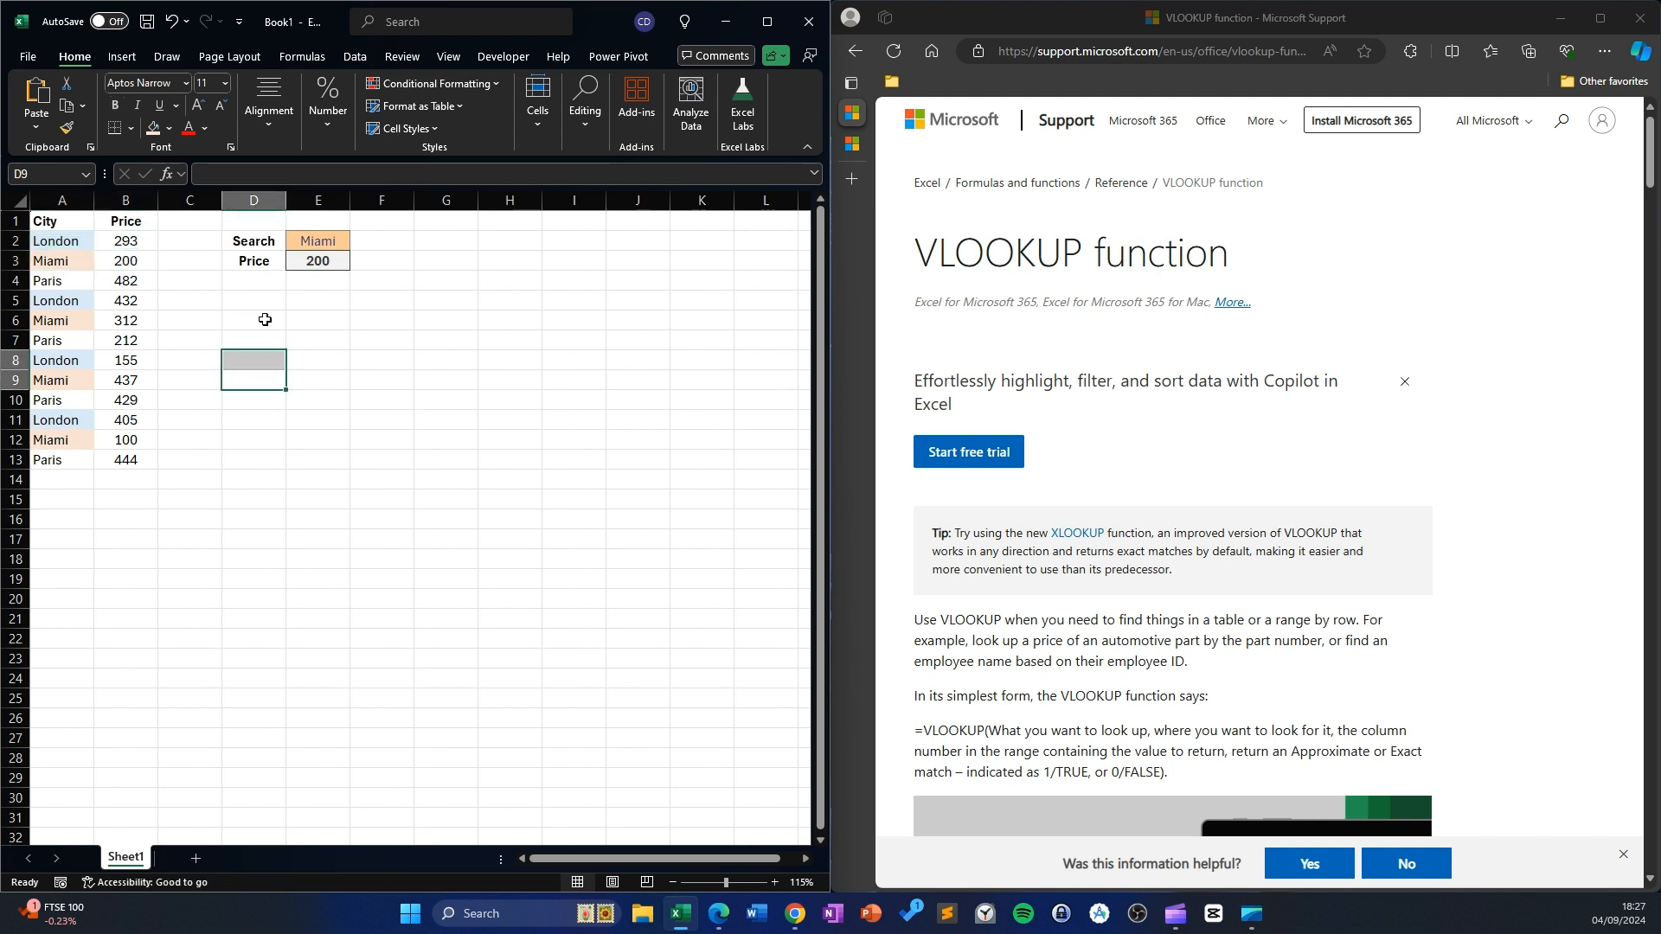
{"action": "left_click", "coordinate": [316, 262]}
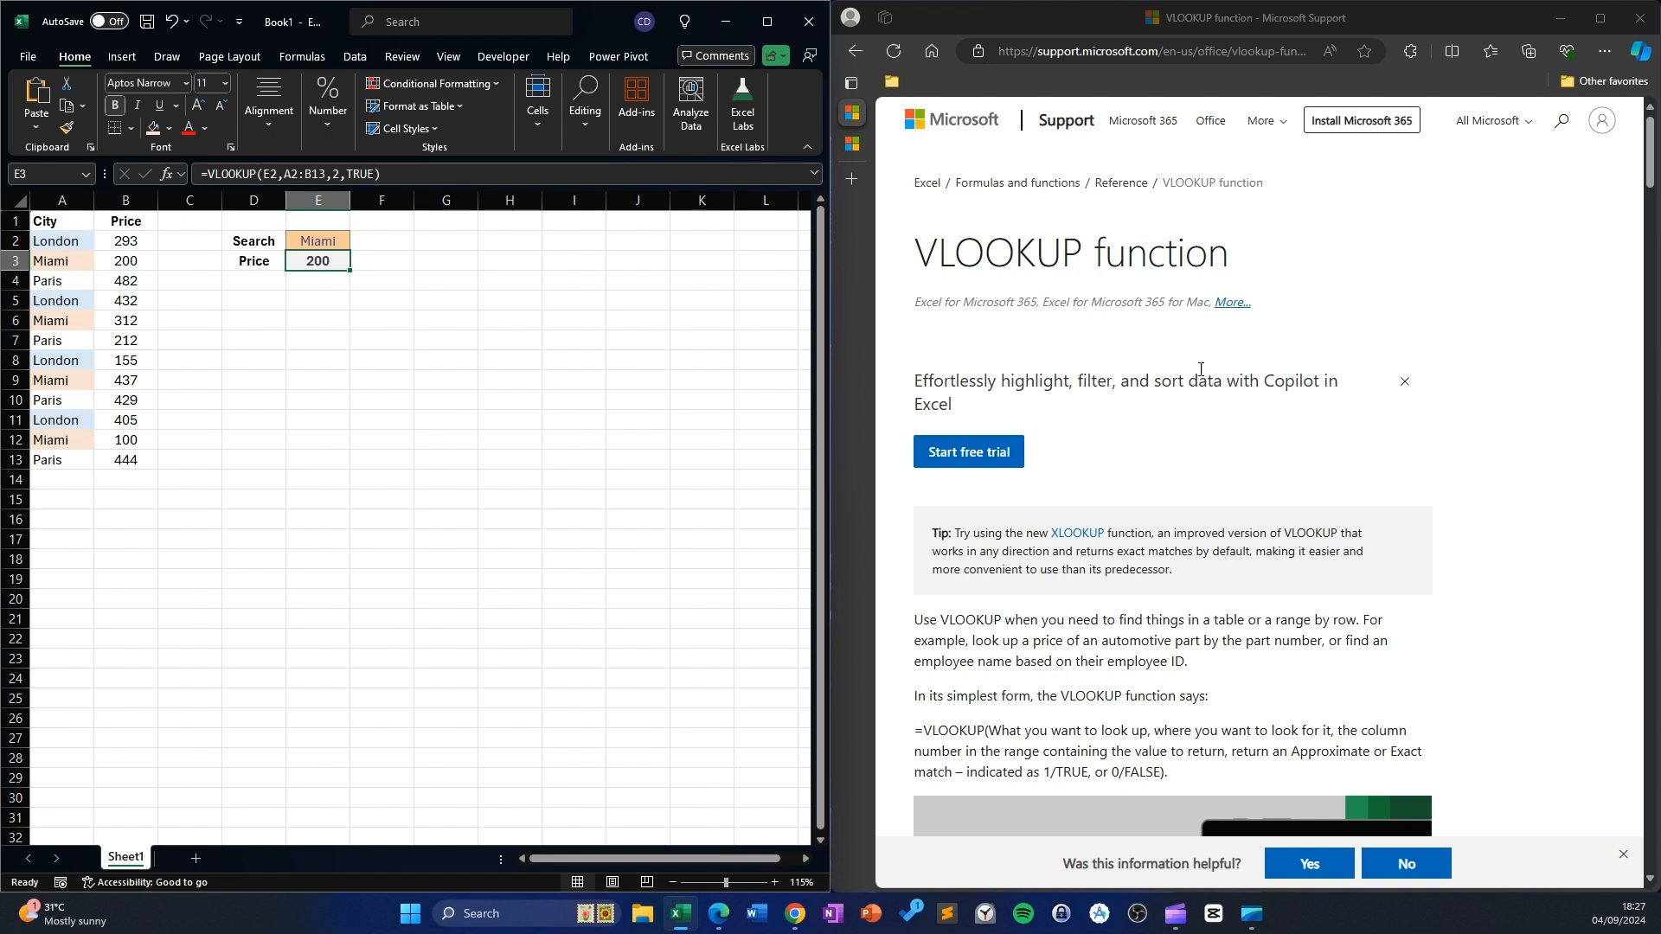
{"action": "left_click_drag", "start_coordinate": [88, 245], "coordinate": [129, 460]}
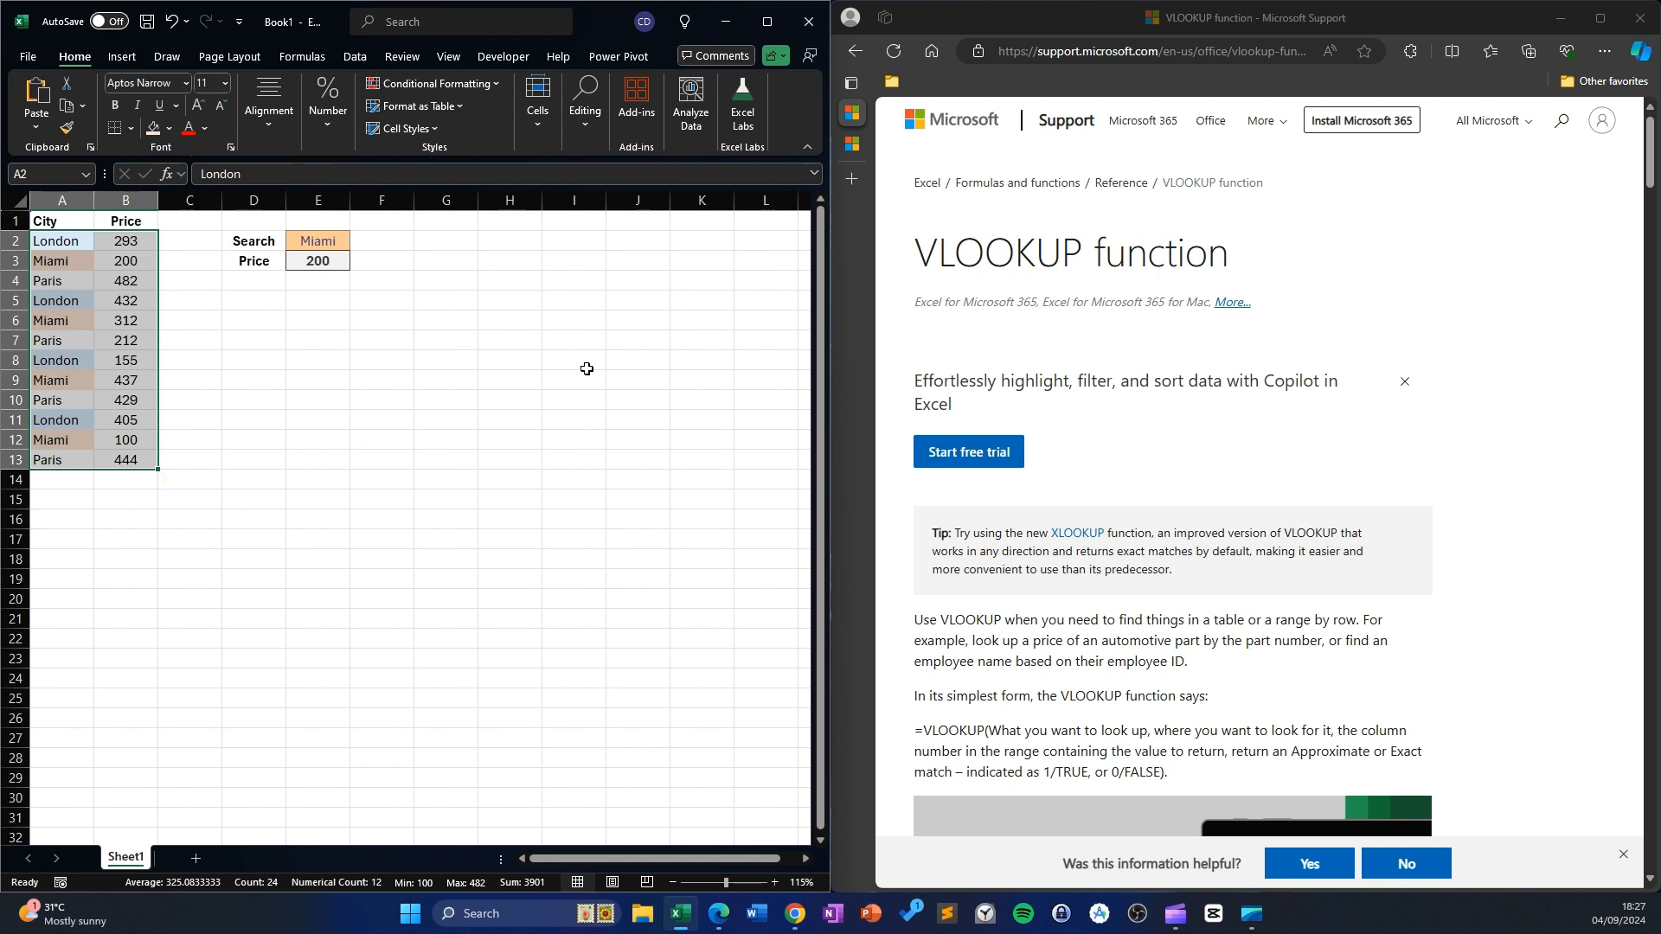
- Wrap the table array in SORT so that E3 reads =VLOOKUP(E2,SORT(A2:B13),2,TRUE)
{"action": "left_click", "coordinate": [310, 259]}
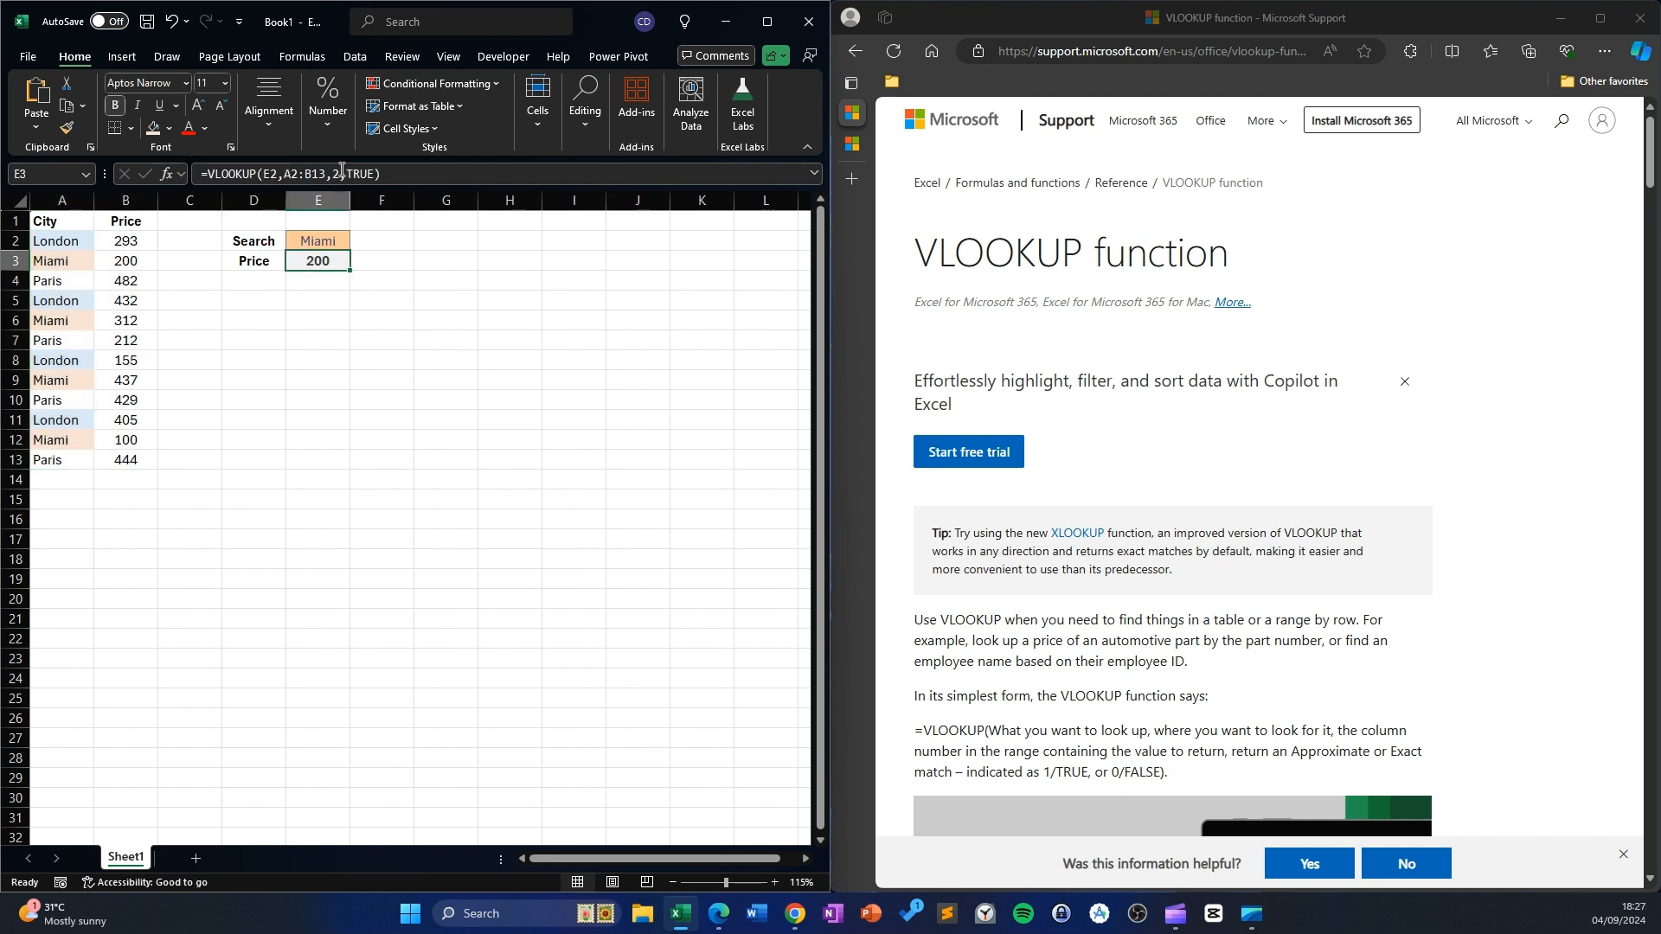
{"action": "left_click", "coordinate": [287, 175]}
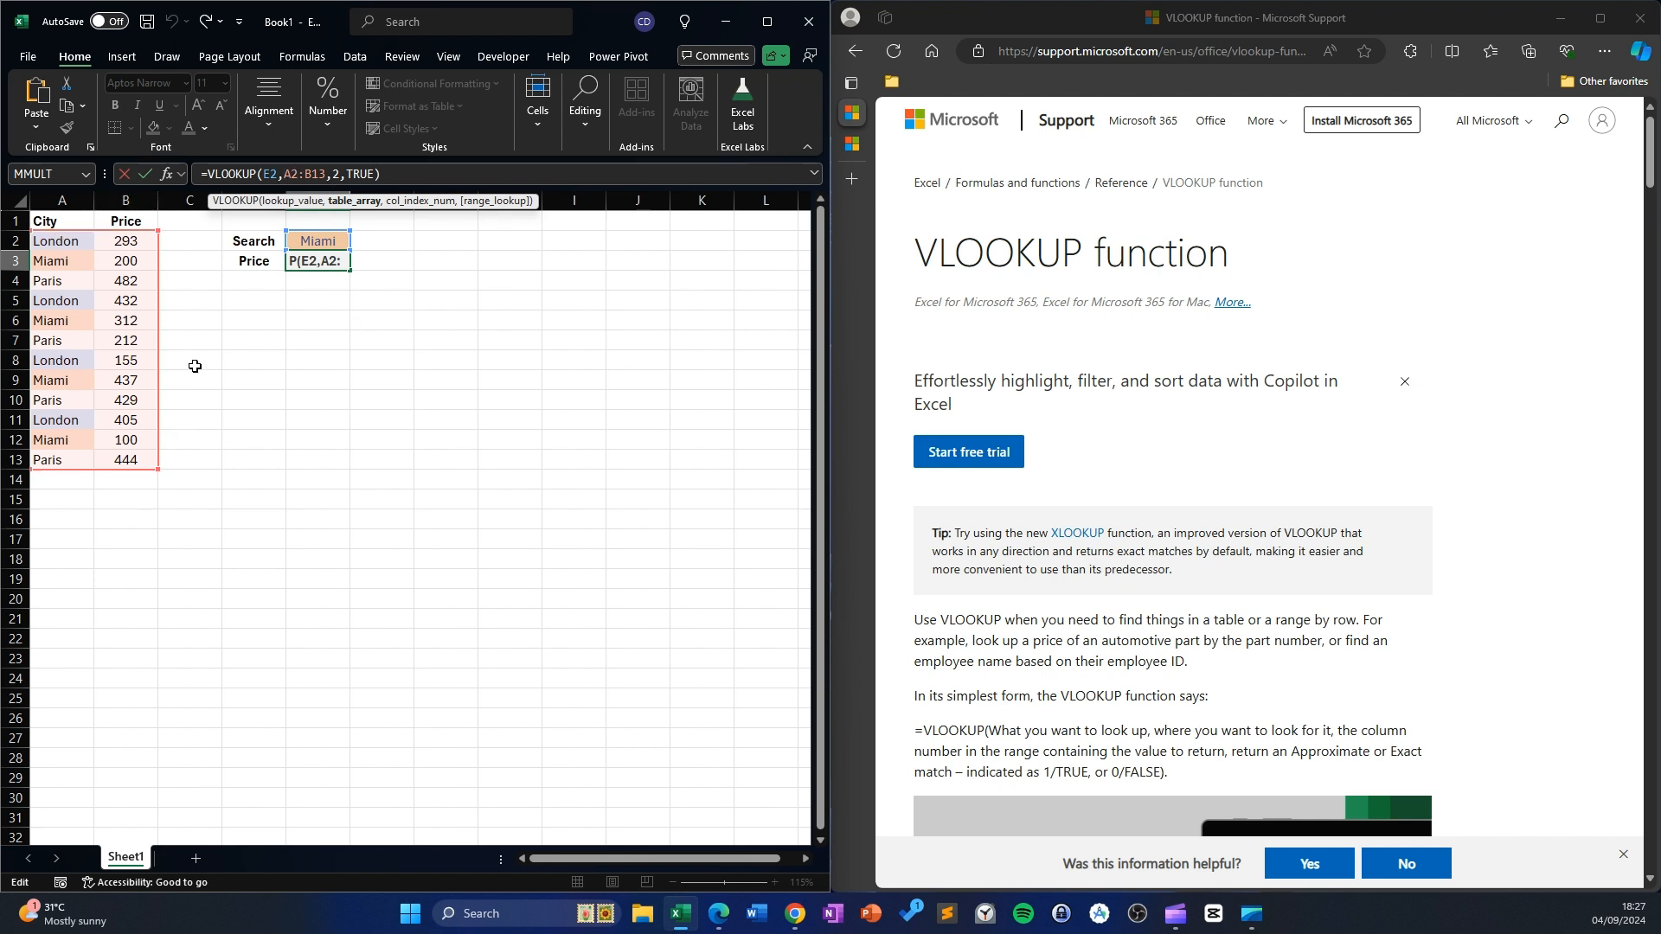
{"action": "type", "text": "sort"}
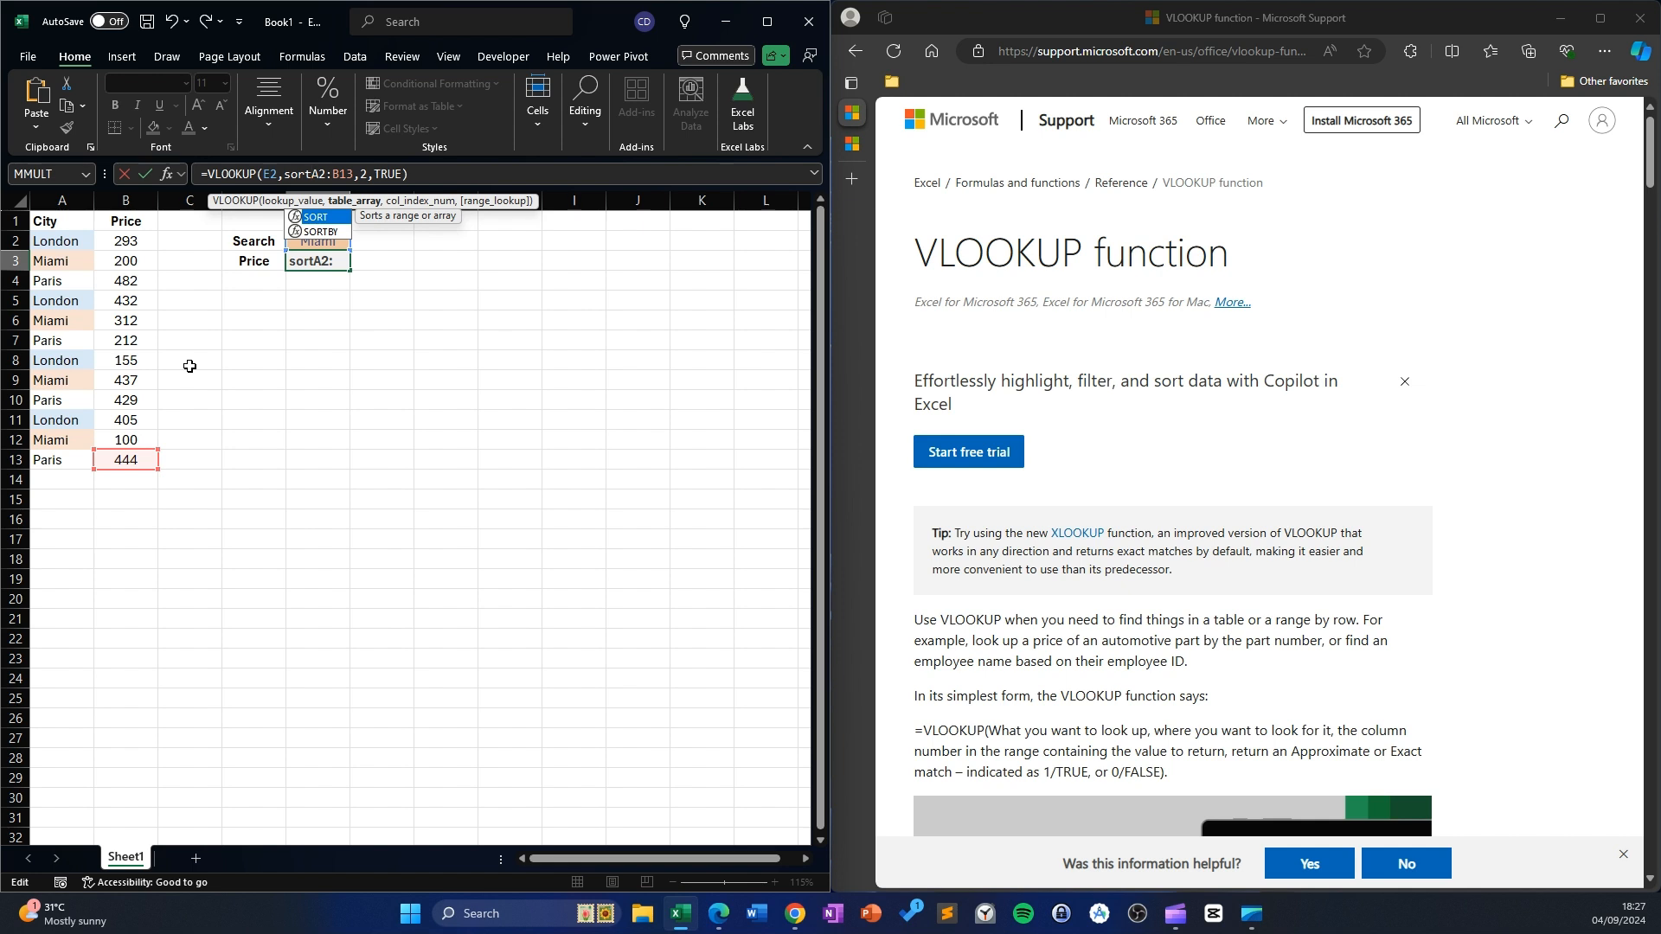
{"action": "type", "text": ")"}
{"action": "key", "text": "alt"}
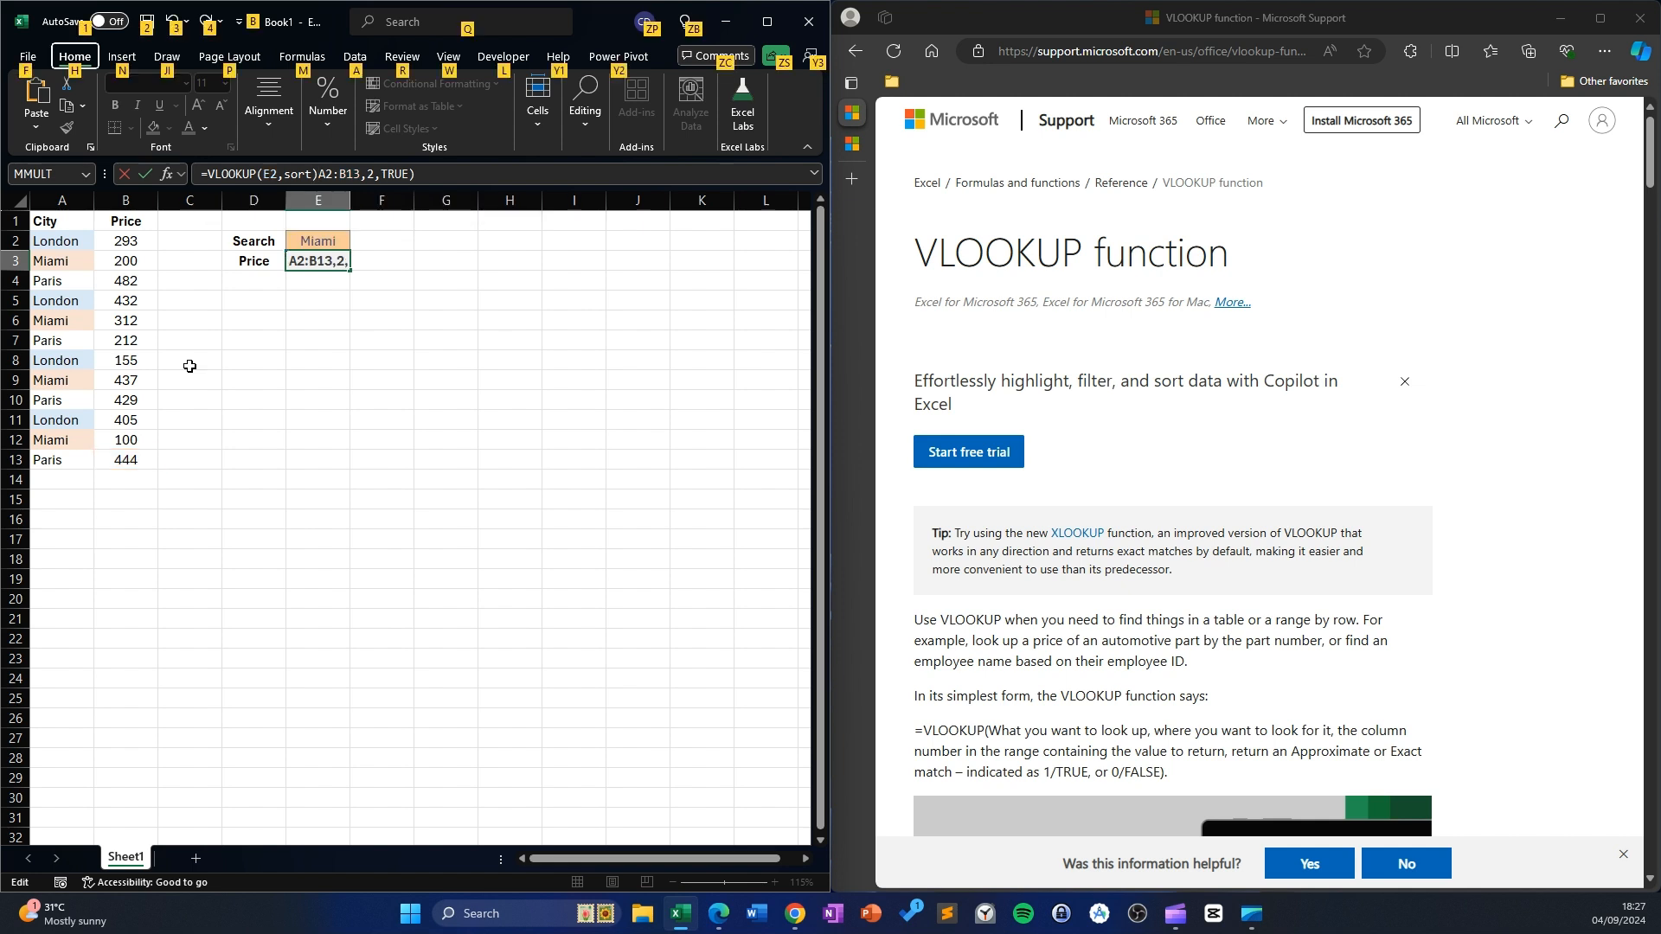
{"action": "key", "text": "Escape"}
{"action": "key", "text": "BackSpace"}
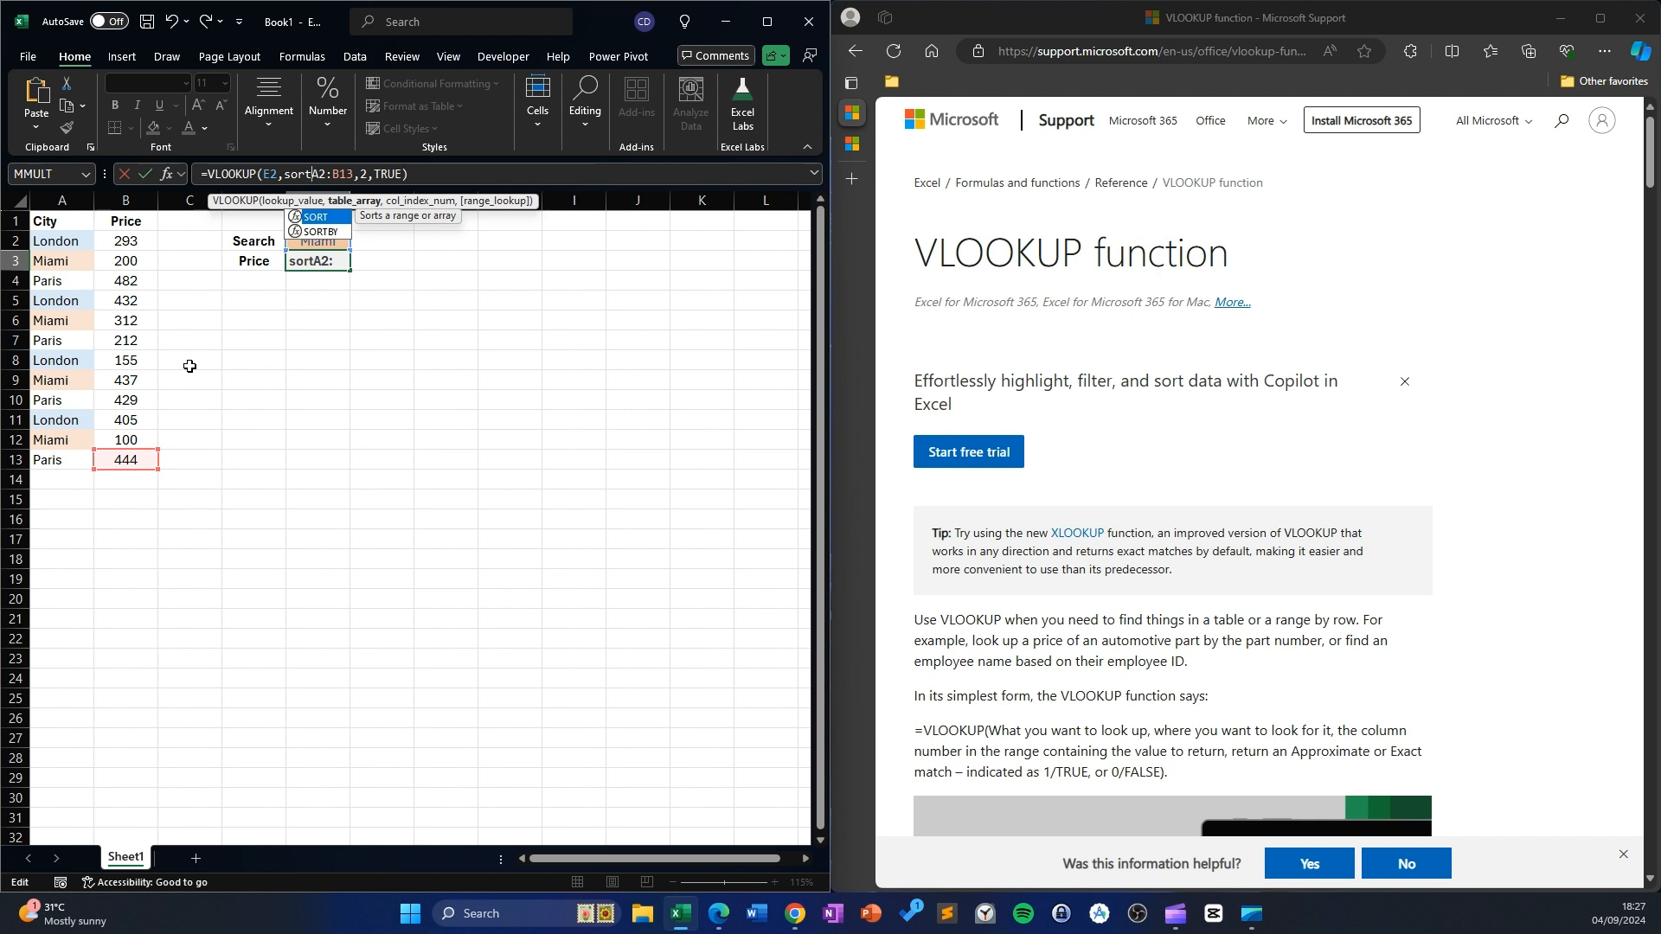
{"action": "type", "text": "("}
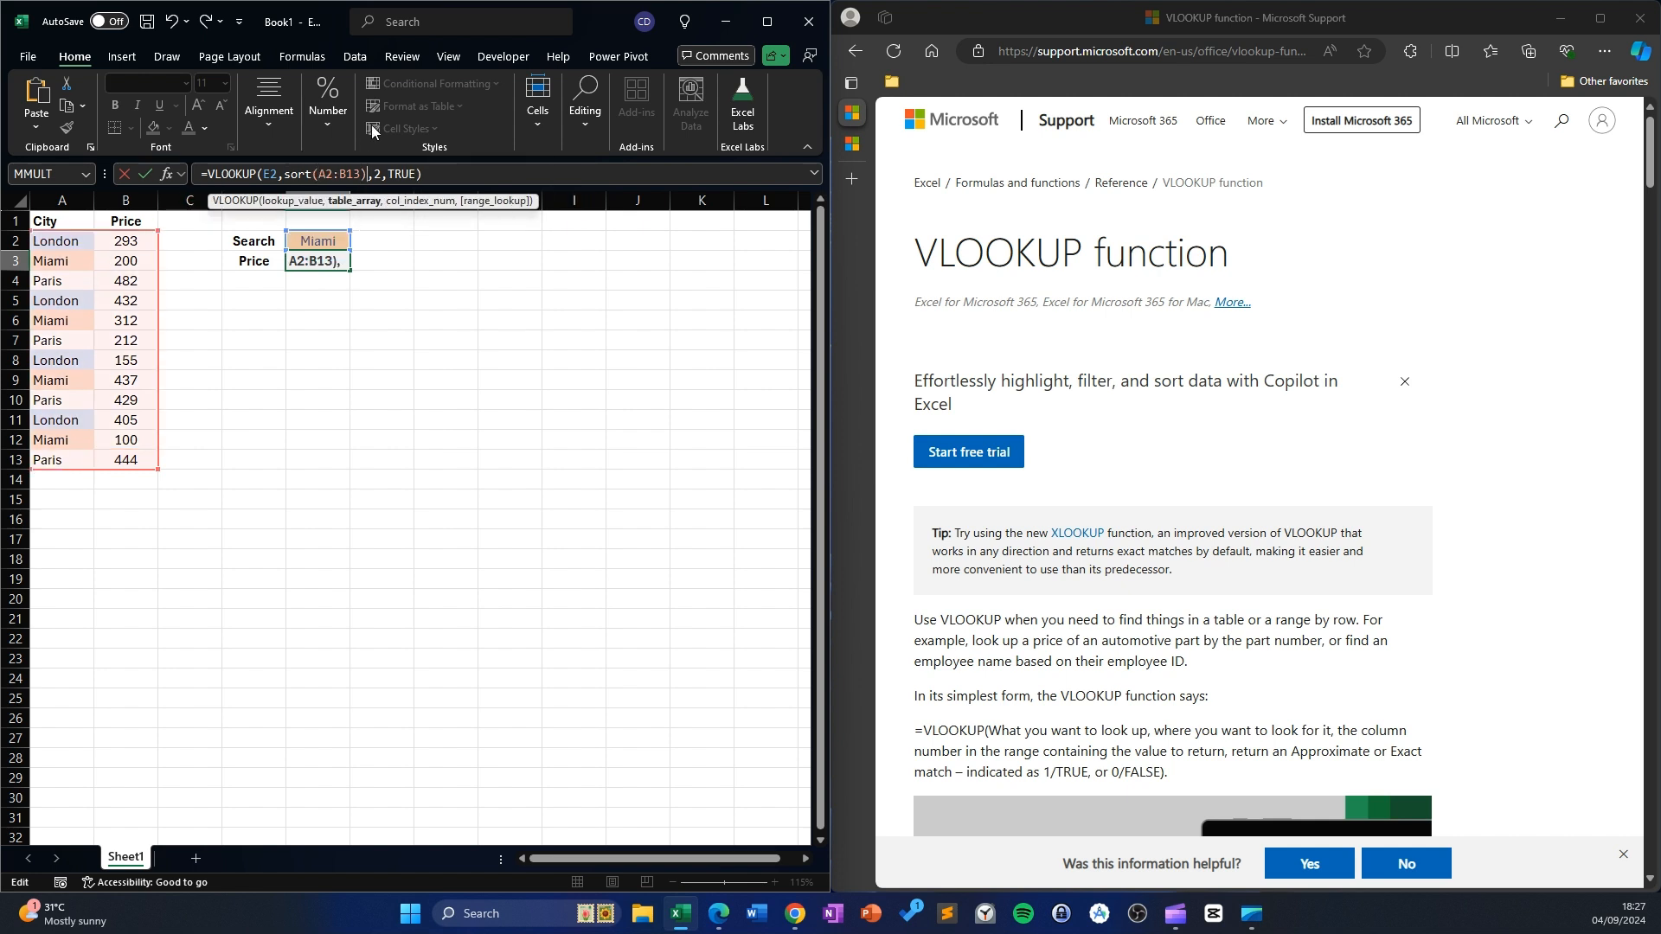
{"action": "key", "text": "Return"}
{"action": "left_click", "coordinate": [443, 478]}
{"action": "left_click", "coordinate": [305, 258]}
{"action": "left_click", "coordinate": [329, 299]}
{"action": "left_click", "coordinate": [324, 277]}
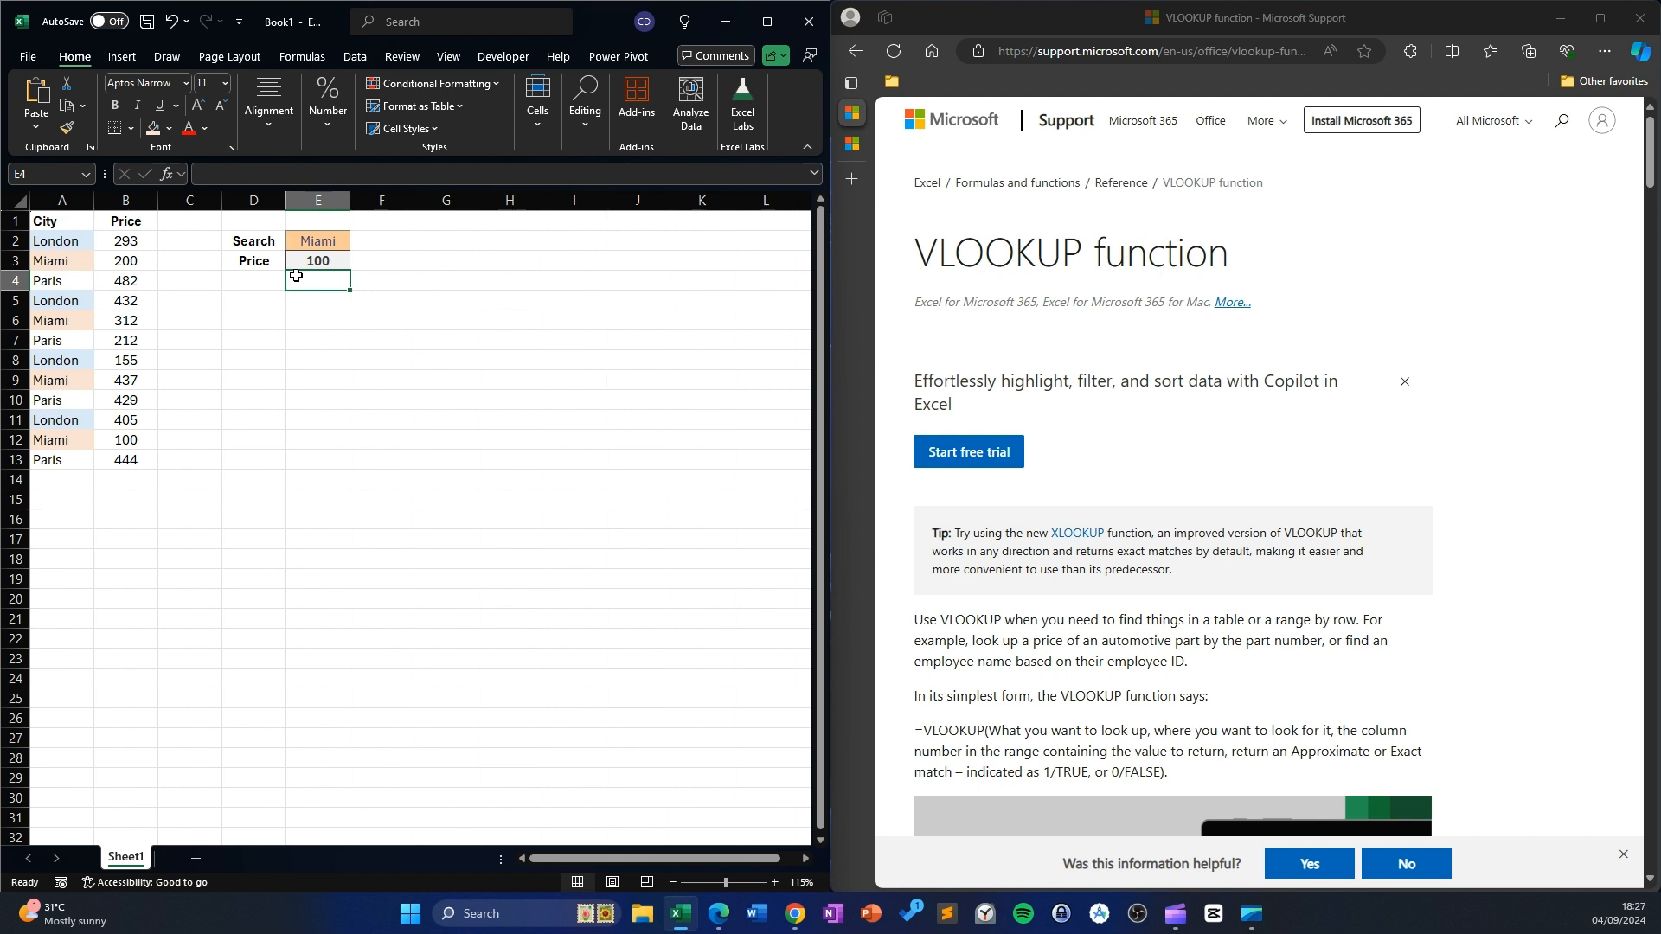
- Begin an XLOOKUP in E4 with E2 as lookup value, A2:A13 as lookup array and B2:B13 as return array
{"action": "type", "text": "=XLOOKUP("}
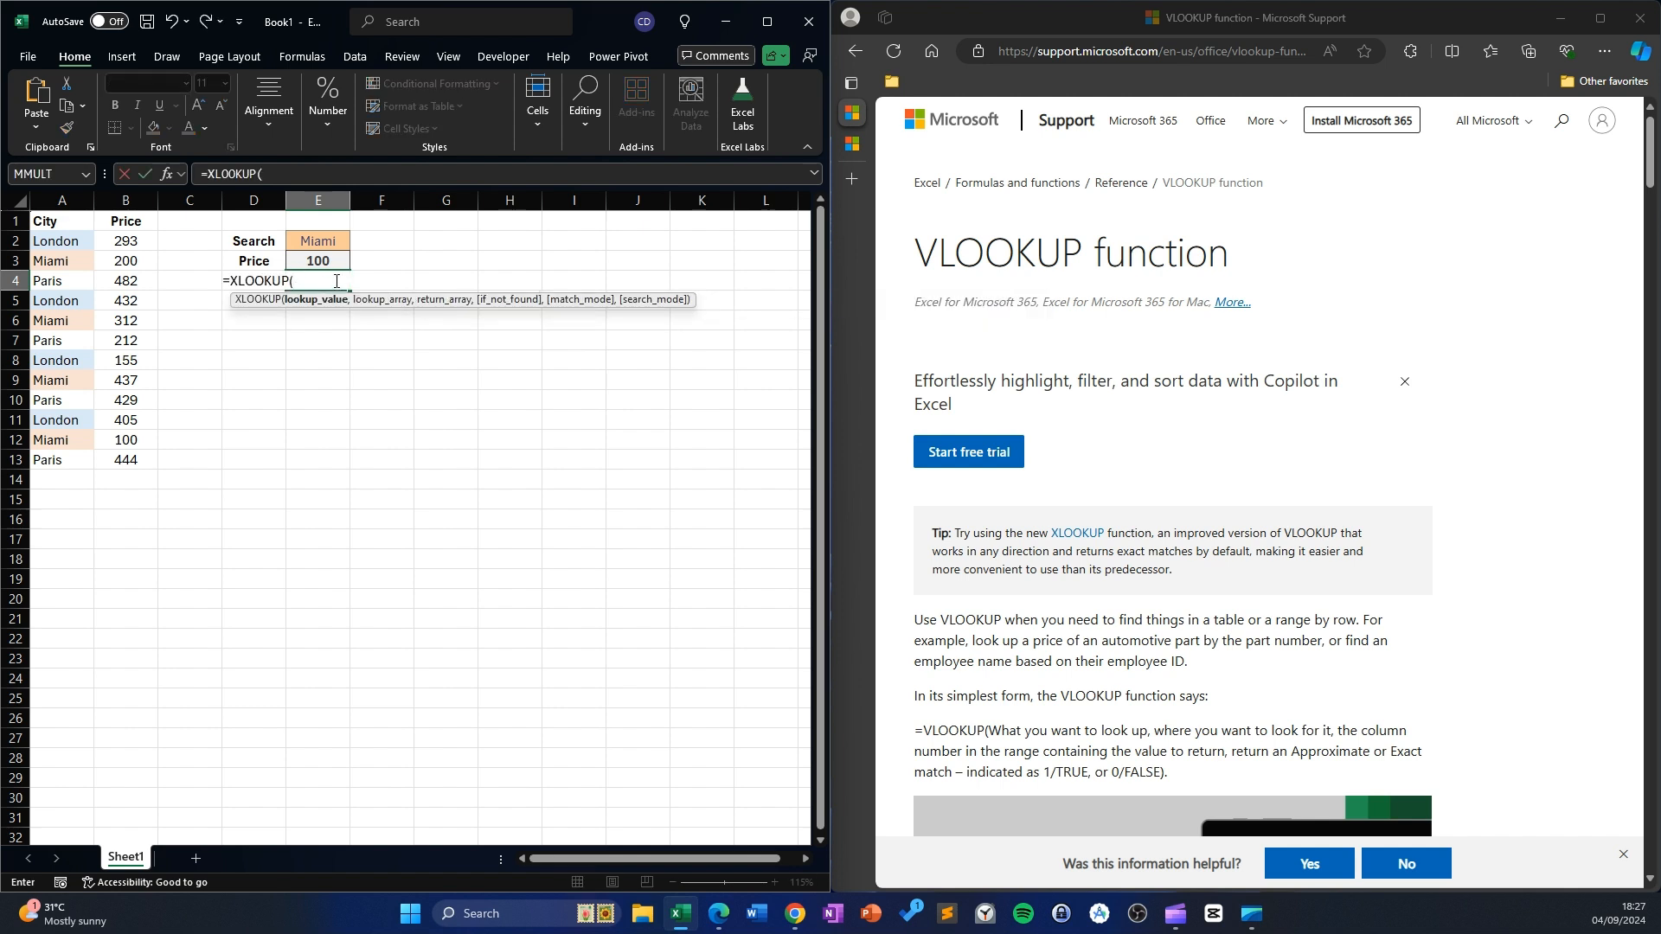
{"action": "left_click", "coordinate": [337, 241]}
{"action": "type", "text": ","}
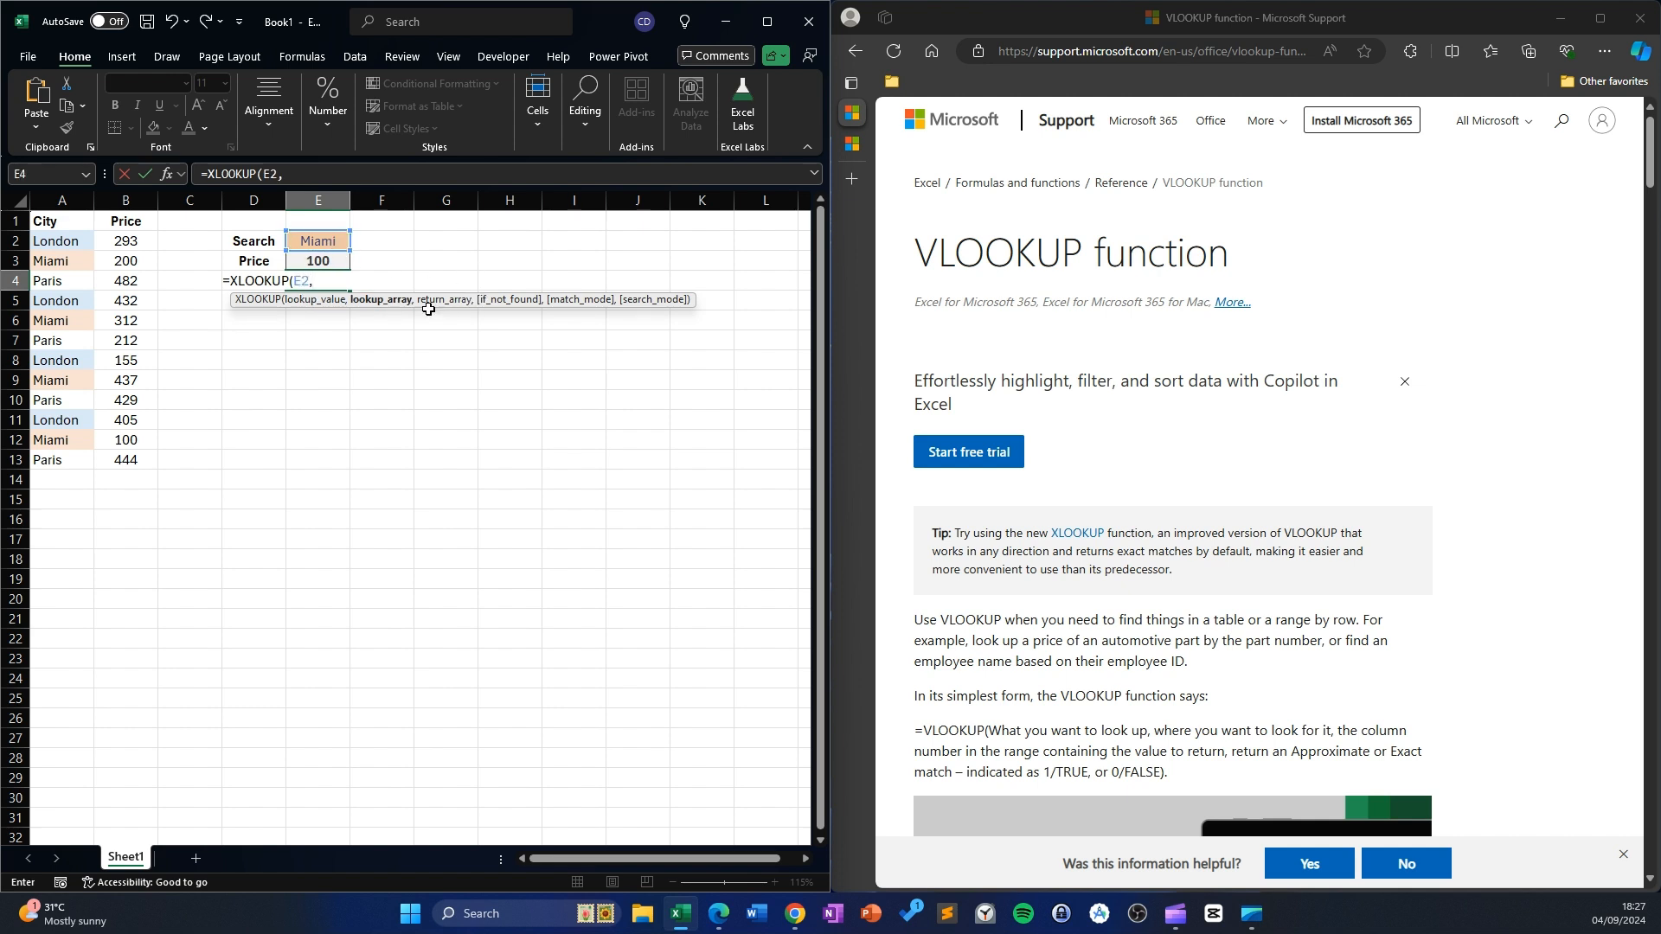
{"action": "left_click_drag", "start_coordinate": [50, 243], "coordinate": [57, 462]}
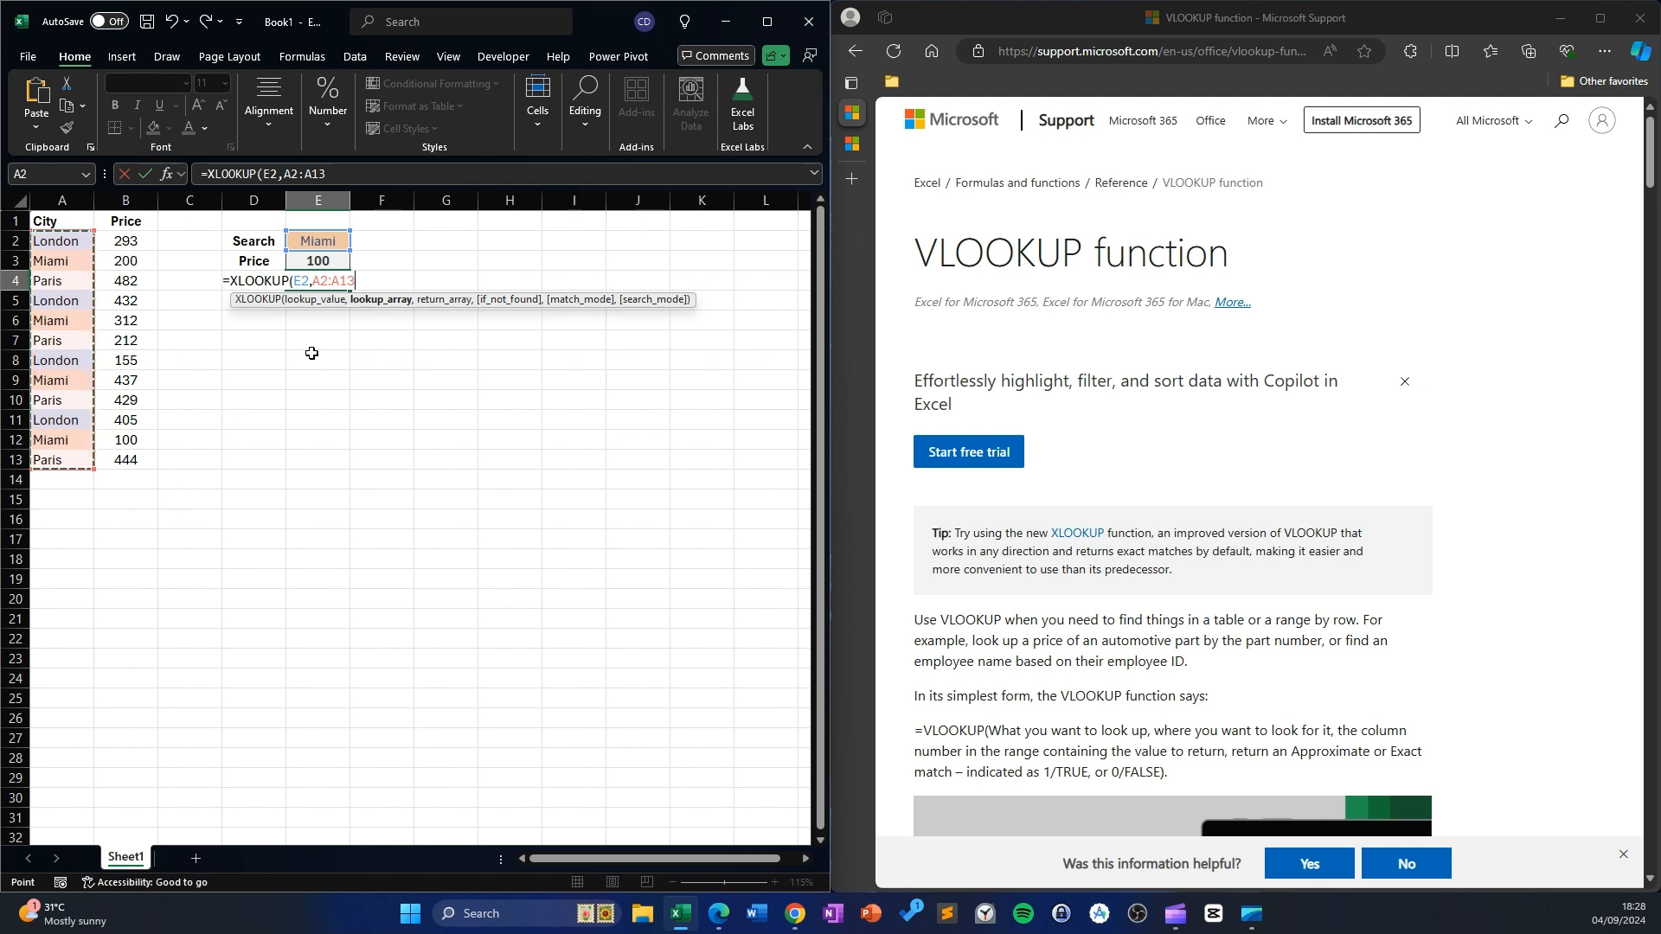
{"action": "type", "text": ","}
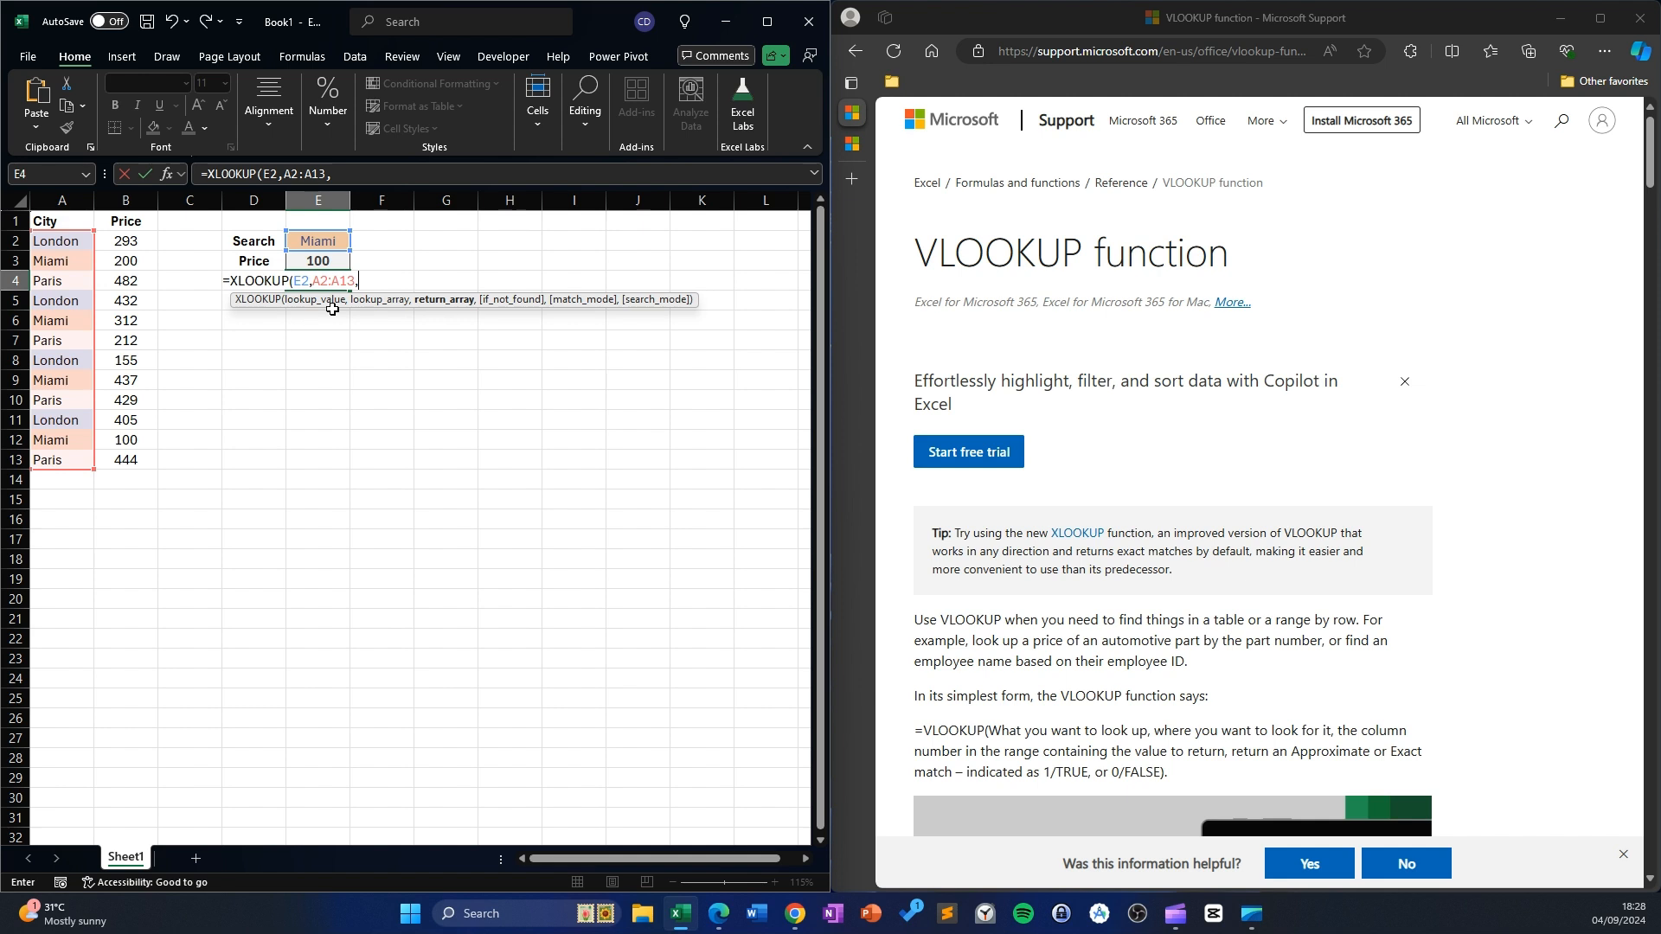
{"action": "left_click_drag", "start_coordinate": [130, 245], "coordinate": [145, 452]}
{"action": "type", "text": ","}
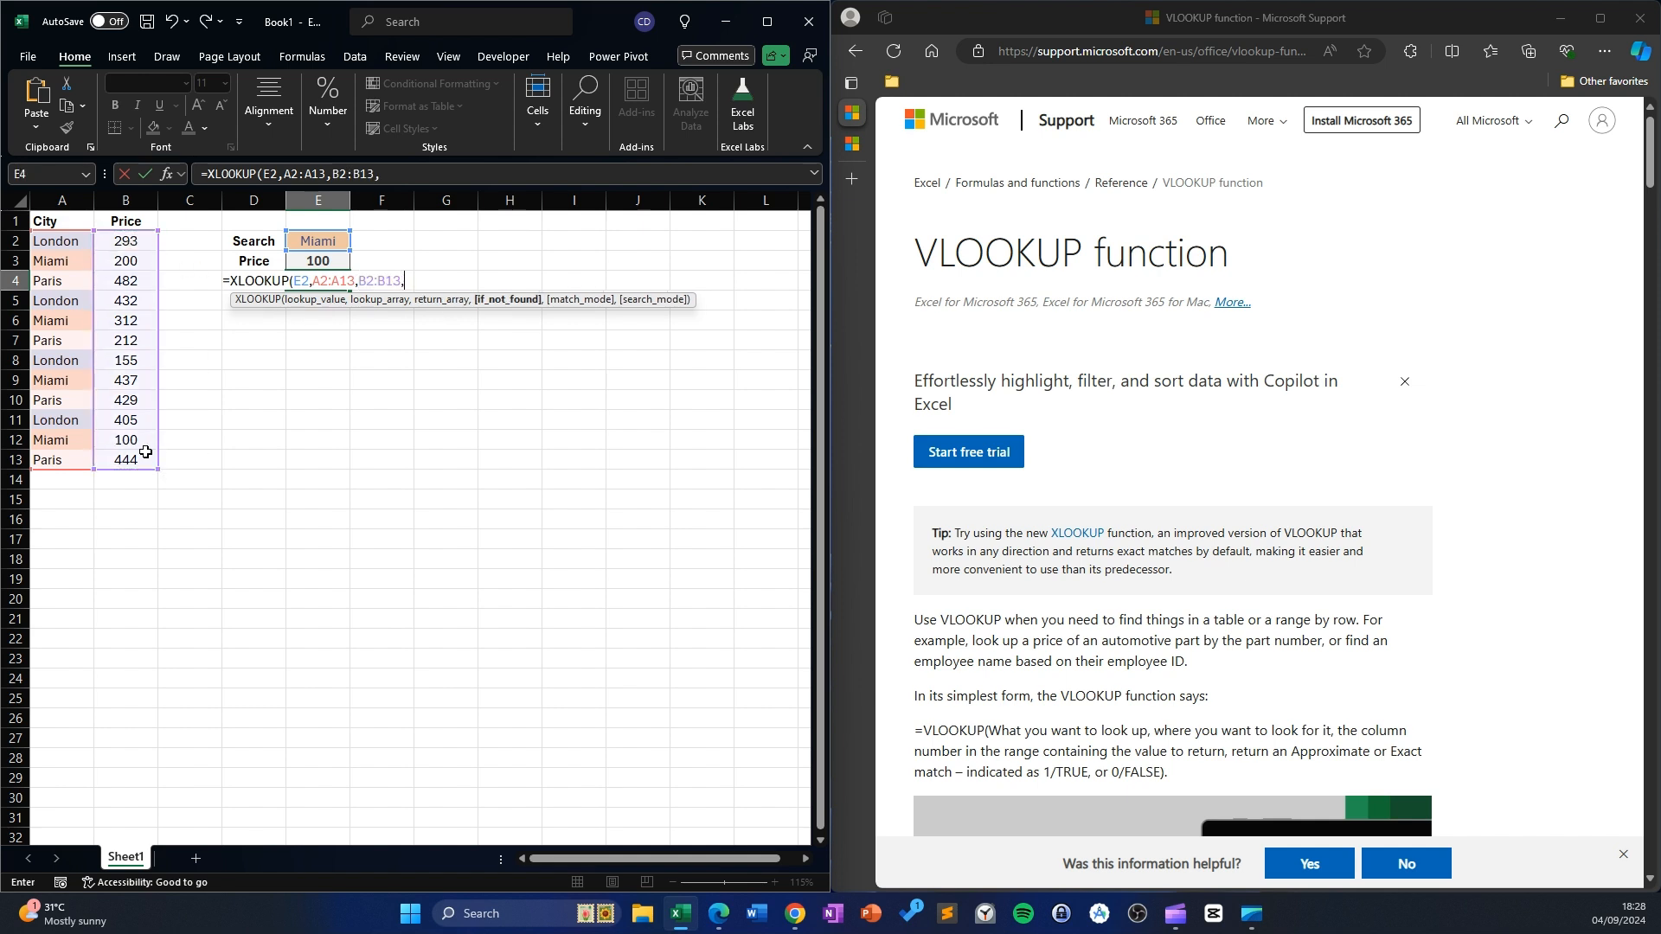
- Complete the XLOOKUP in E4 with no if_not_found value, match mode 0 and search mode -1 for last-to-first
{"action": "type", "text": ","}
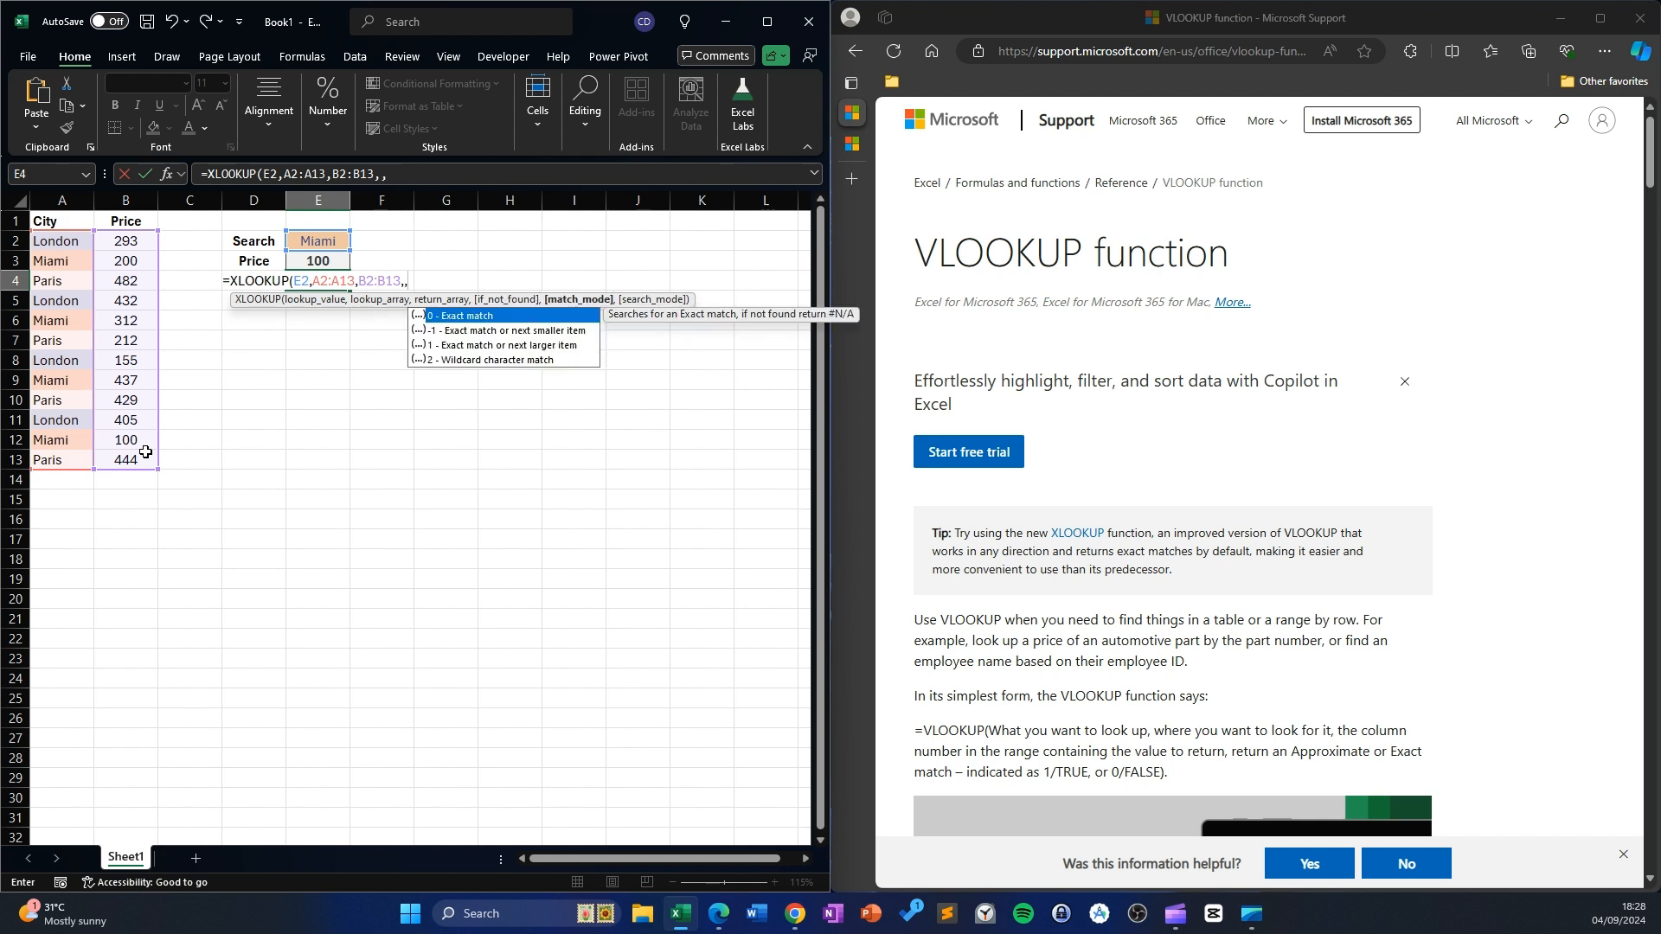
{"action": "type", "text": "0,"}
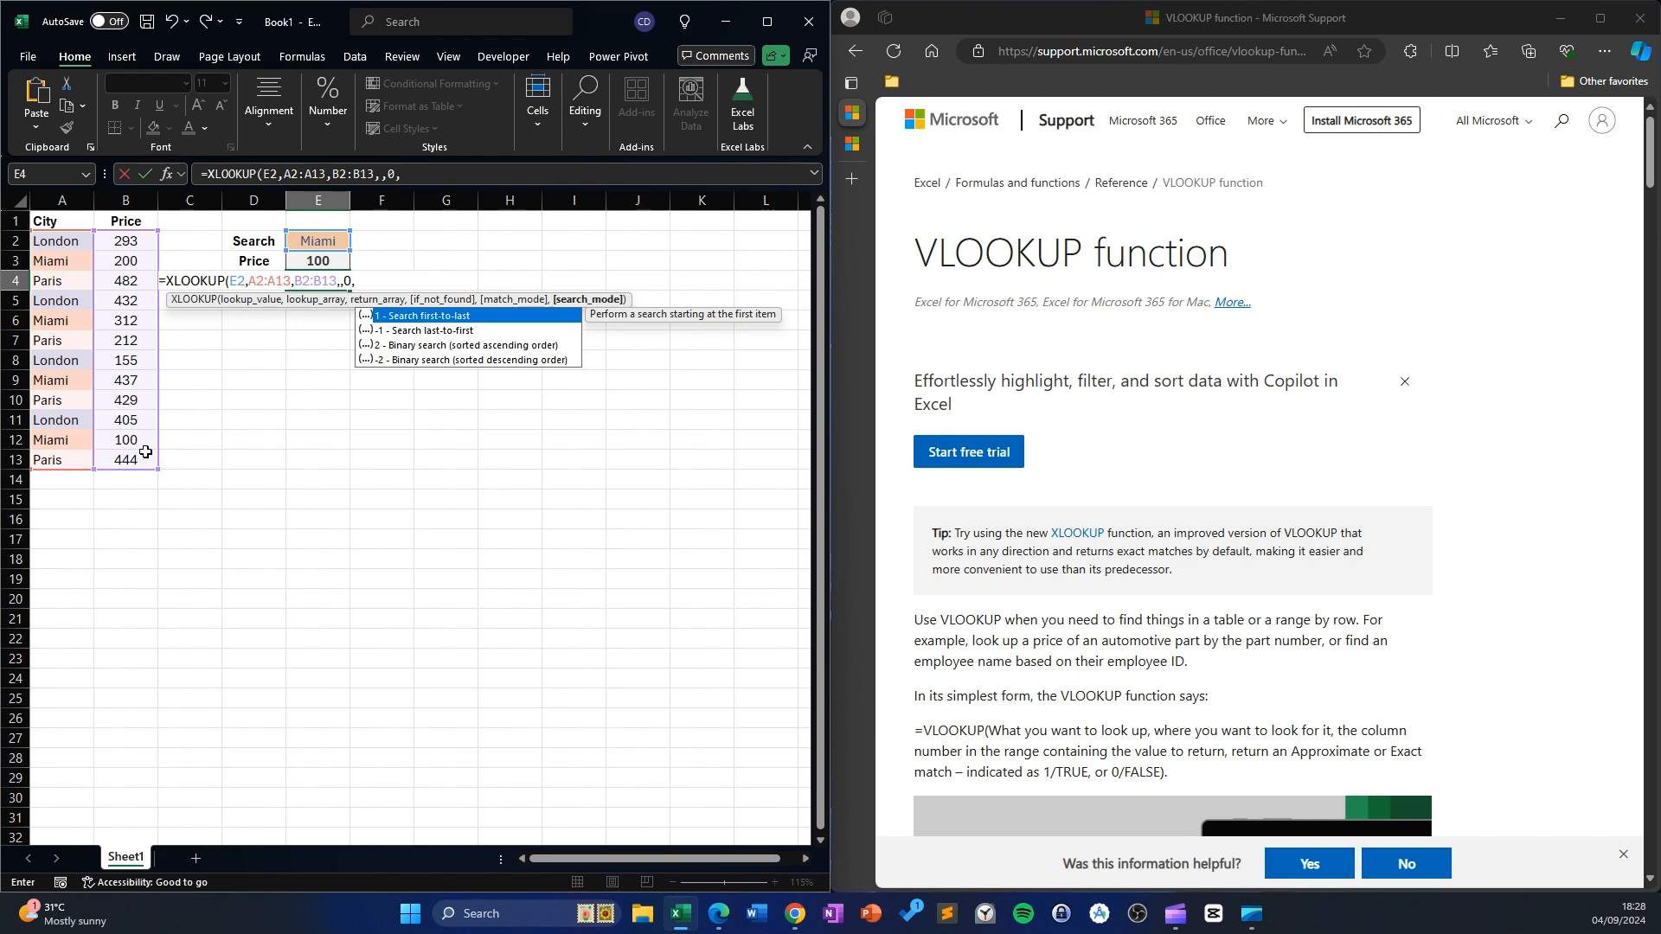
{"action": "key", "text": "Down"}
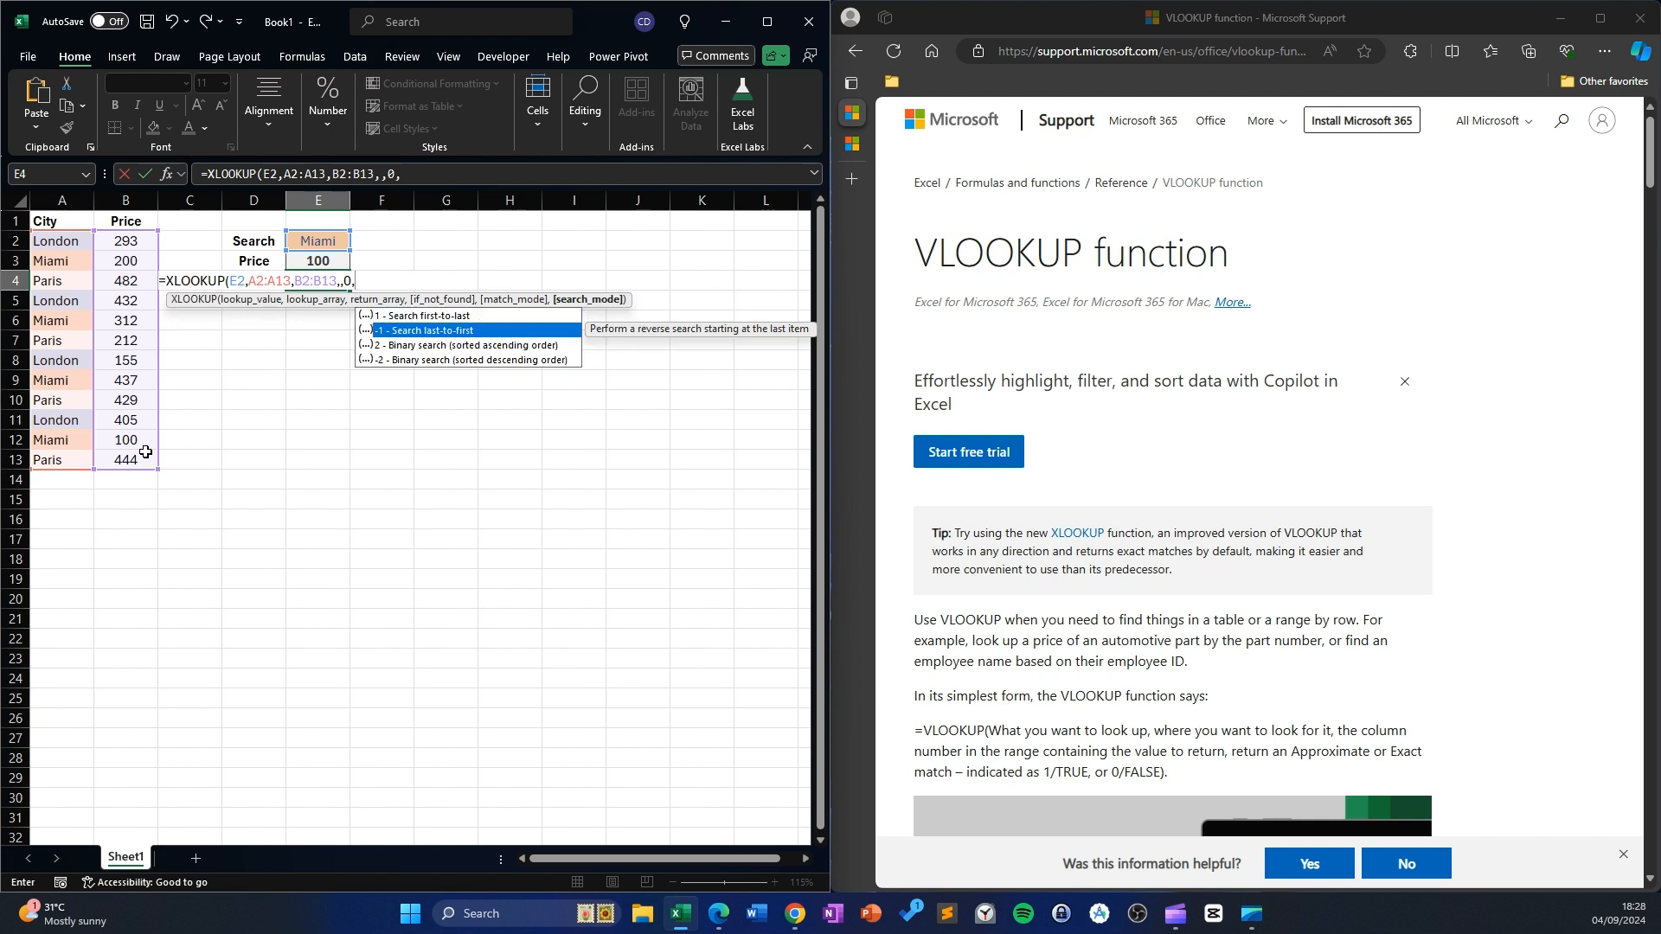
{"action": "key", "text": "Tab"}
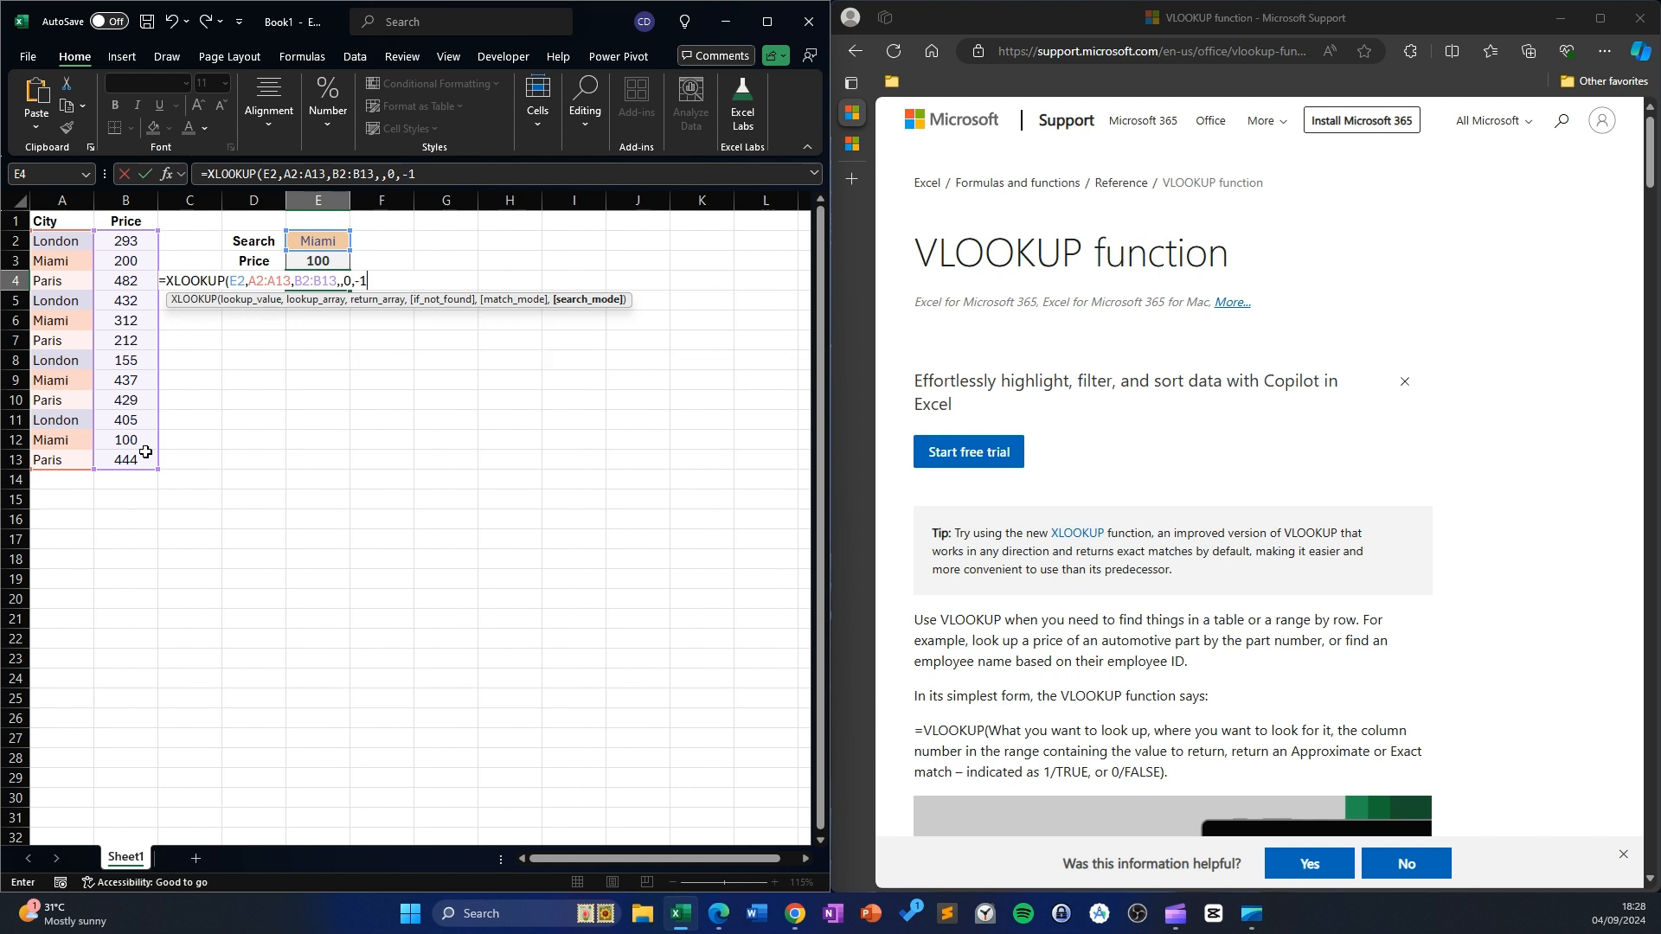
{"action": "type", "text": ")"}
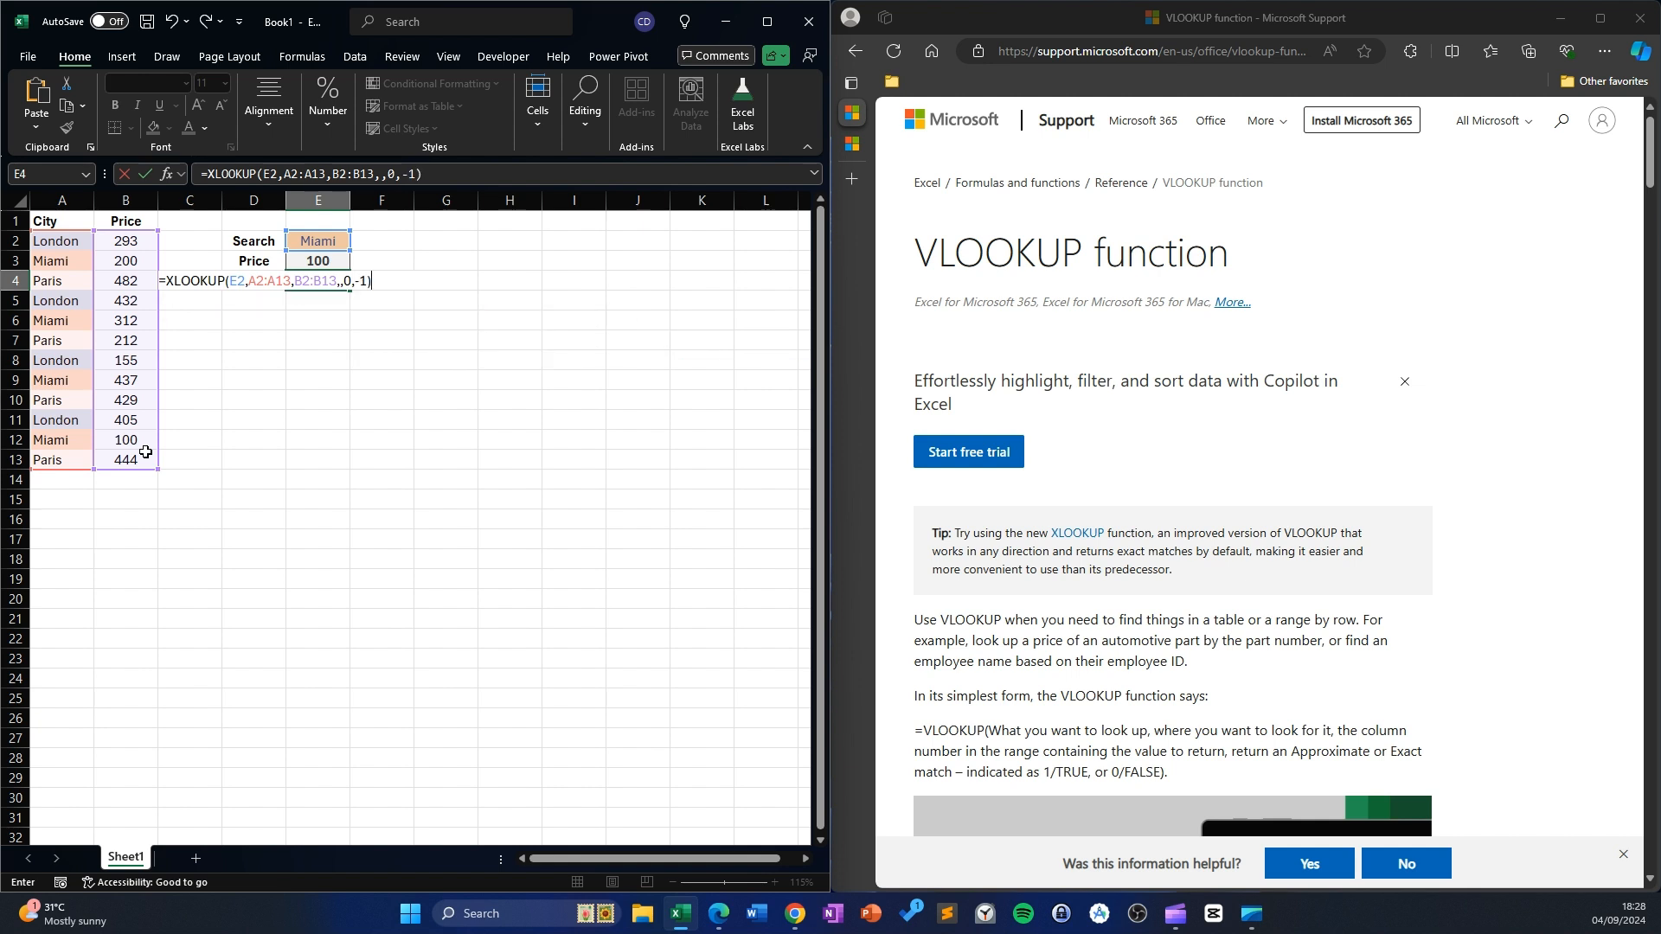
{"action": "key", "text": "Return"}
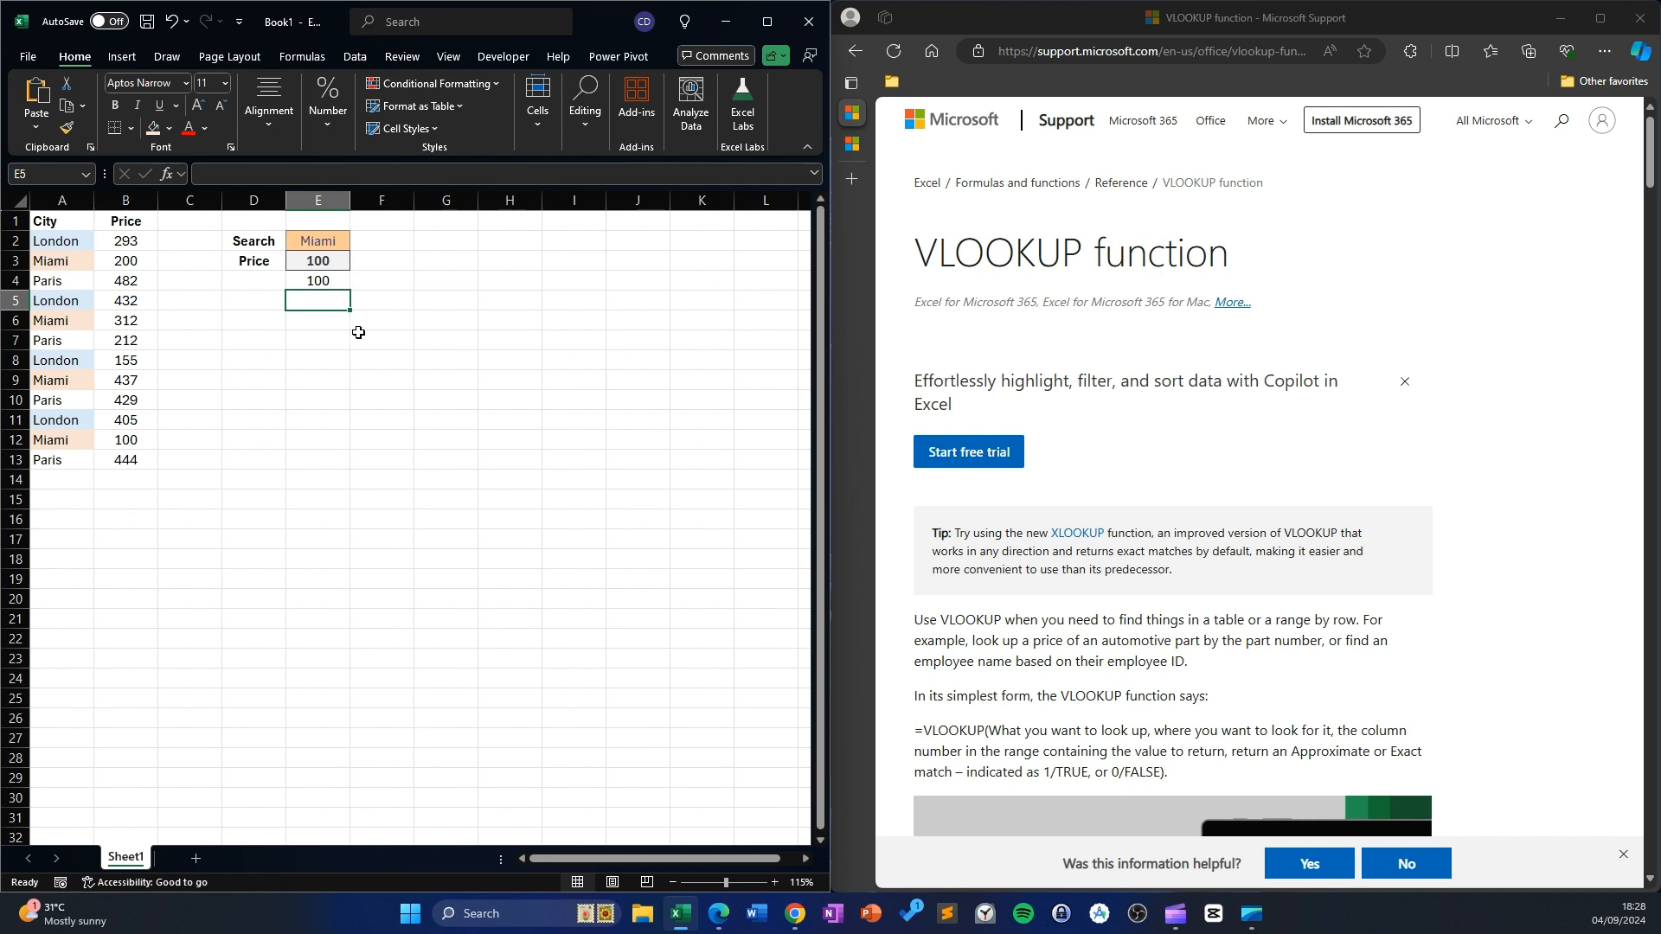
- Remove the search mode argument so E4 reads =XLOOKUP(E2,A2:A13,B2:B13,,0), and check the first Miami price in B3
{"action": "left_click_drag", "start_coordinate": [353, 275], "coordinate": [345, 280]}
{"action": "left_click", "coordinate": [334, 279]}
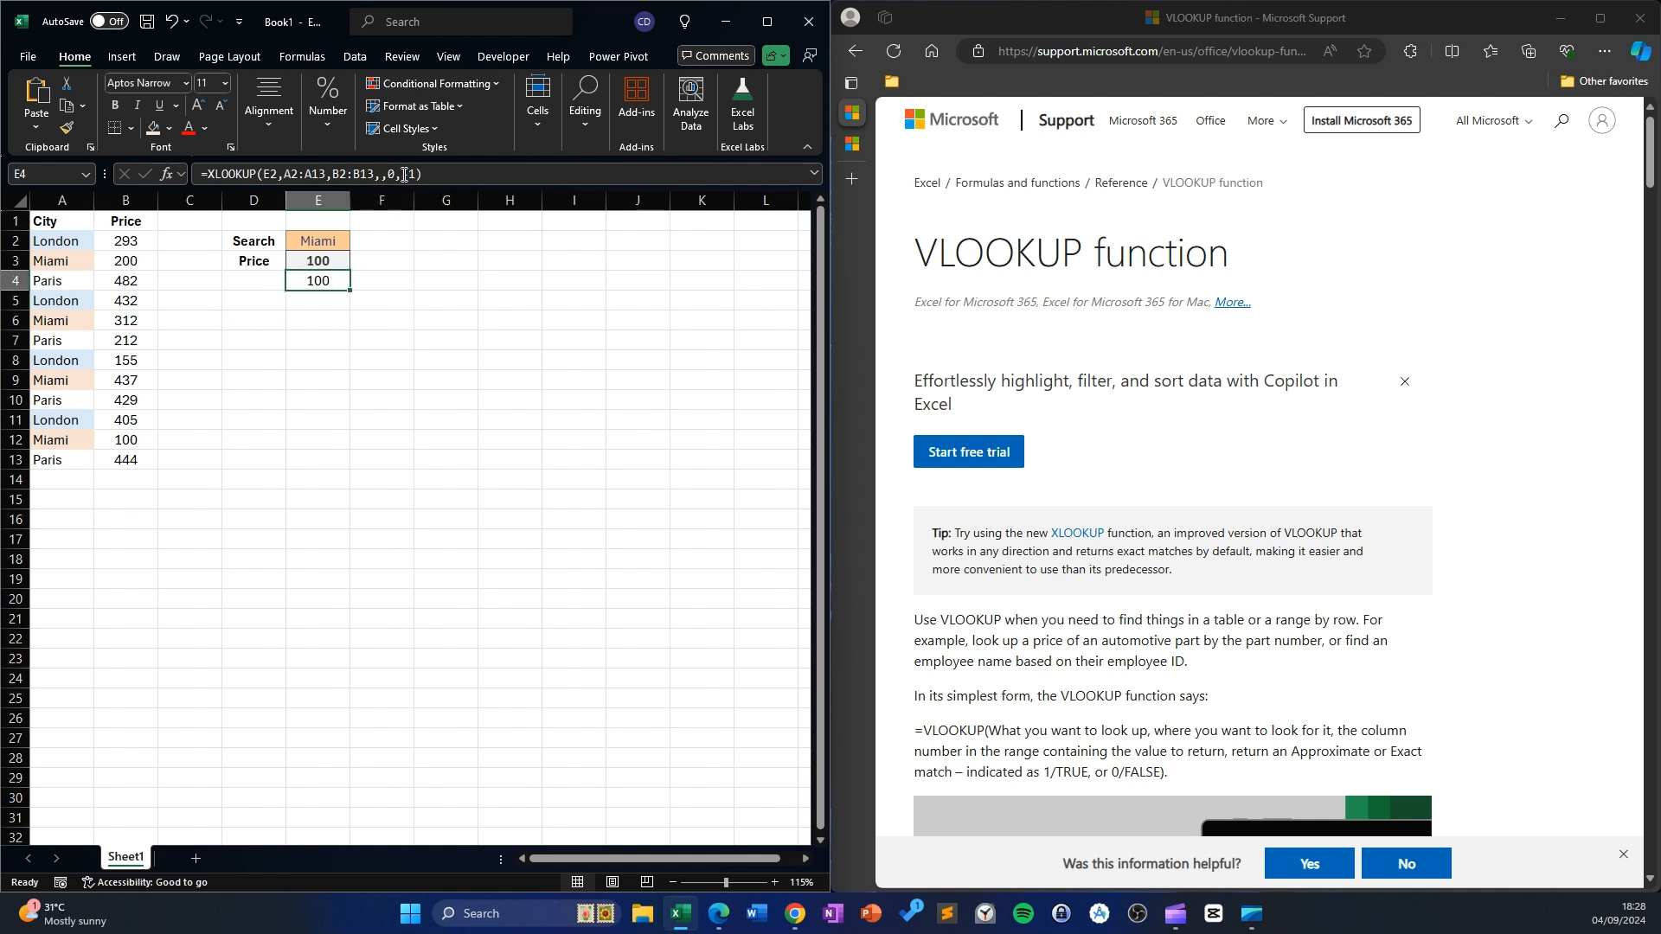
{"action": "left_click", "coordinate": [404, 174]}
{"action": "key", "text": "Delete"}
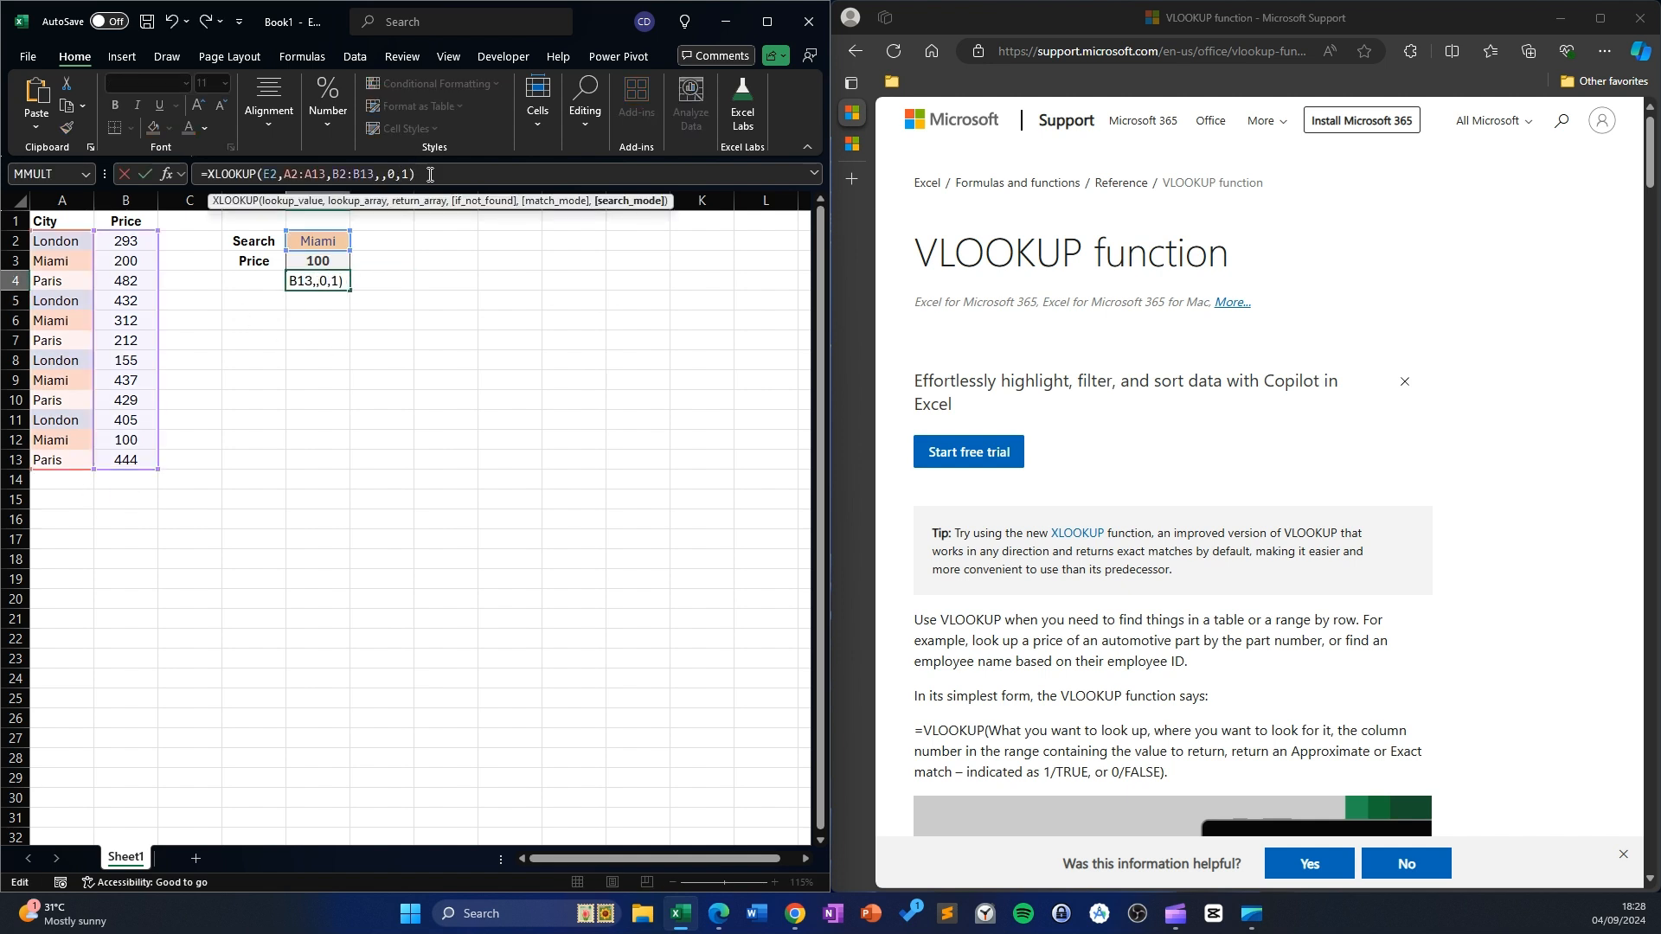
{"action": "key", "text": "Left"}
{"action": "key", "text": "BackSpace"}
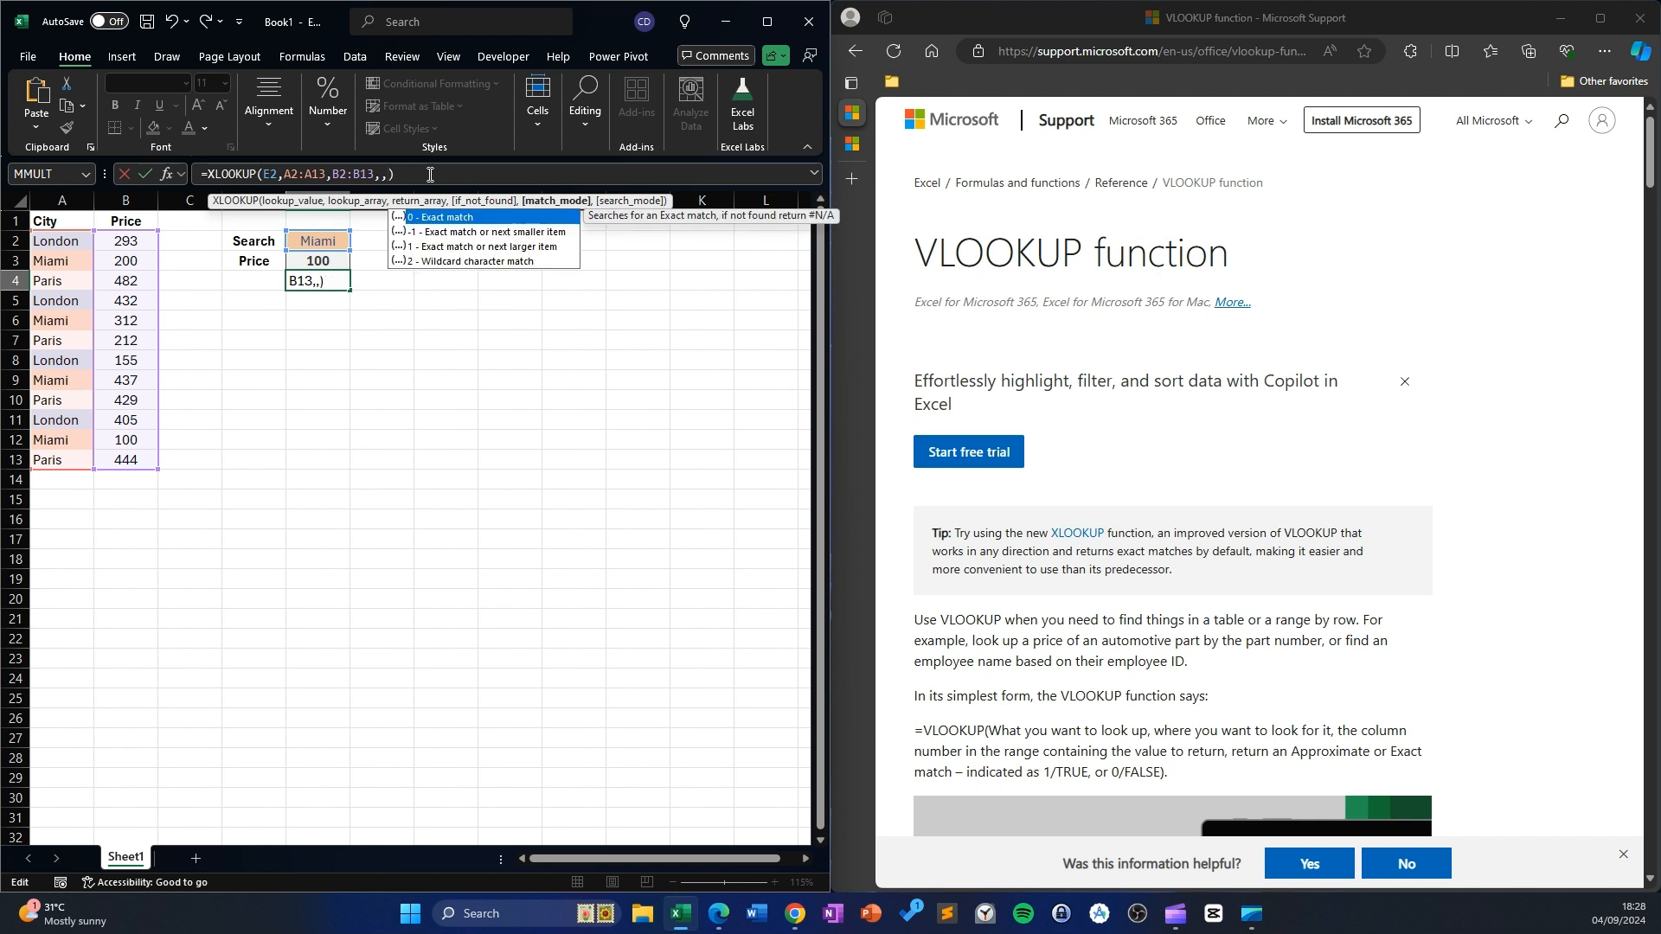
{"action": "type", "text": "0"}
{"action": "key", "text": "Return"}
{"action": "left_click", "coordinate": [122, 261]}
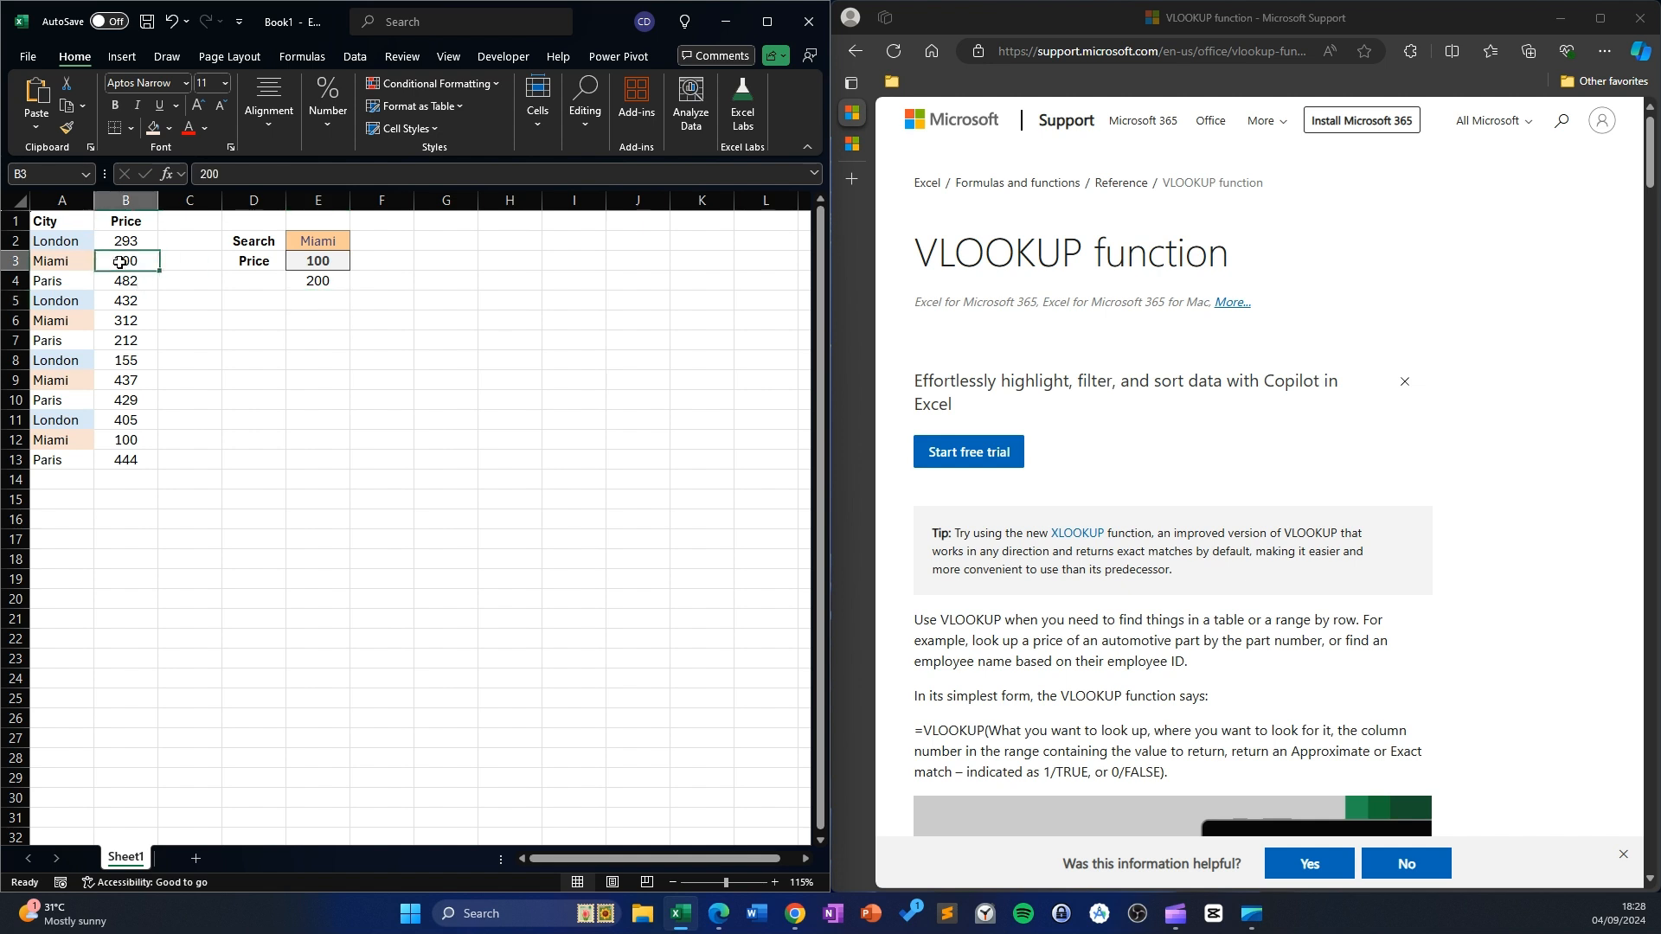
- Review the match mode argument of the XLOOKUP in E4 and the sorted table array of the VLOOKUP in E3
{"action": "left_click", "coordinate": [320, 283]}
{"action": "left_click_drag", "start_coordinate": [388, 176], "coordinate": [404, 175]}
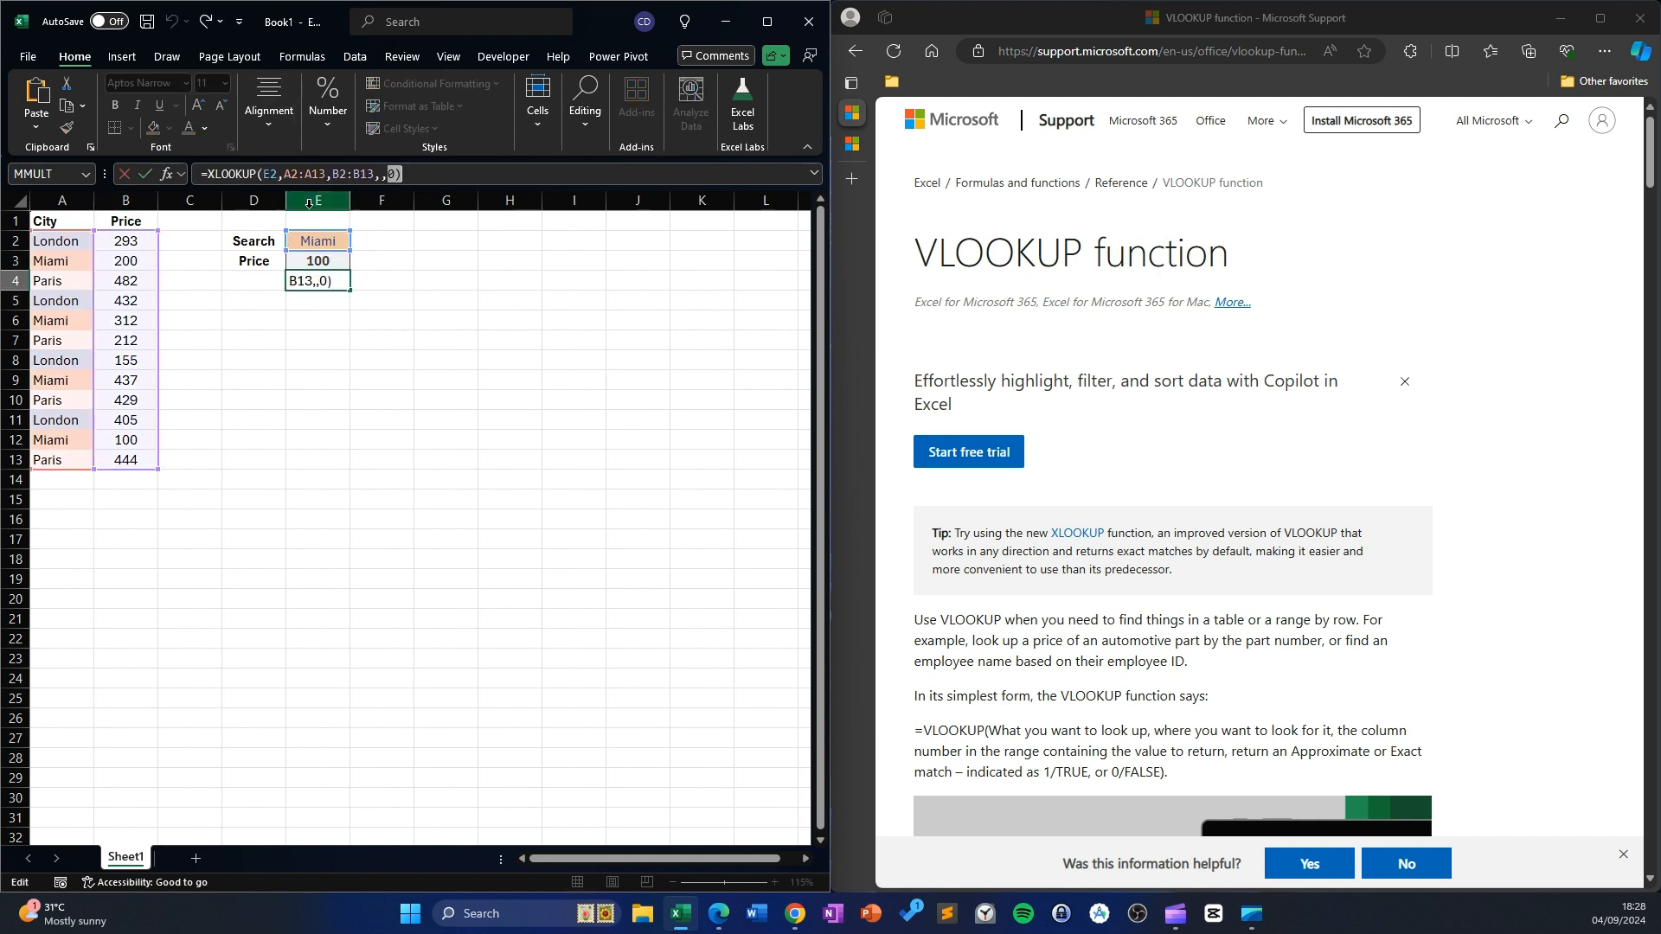
{"action": "key", "text": "Escape"}
{"action": "left_click", "coordinate": [307, 257]}
{"action": "left_click", "coordinate": [353, 176]}
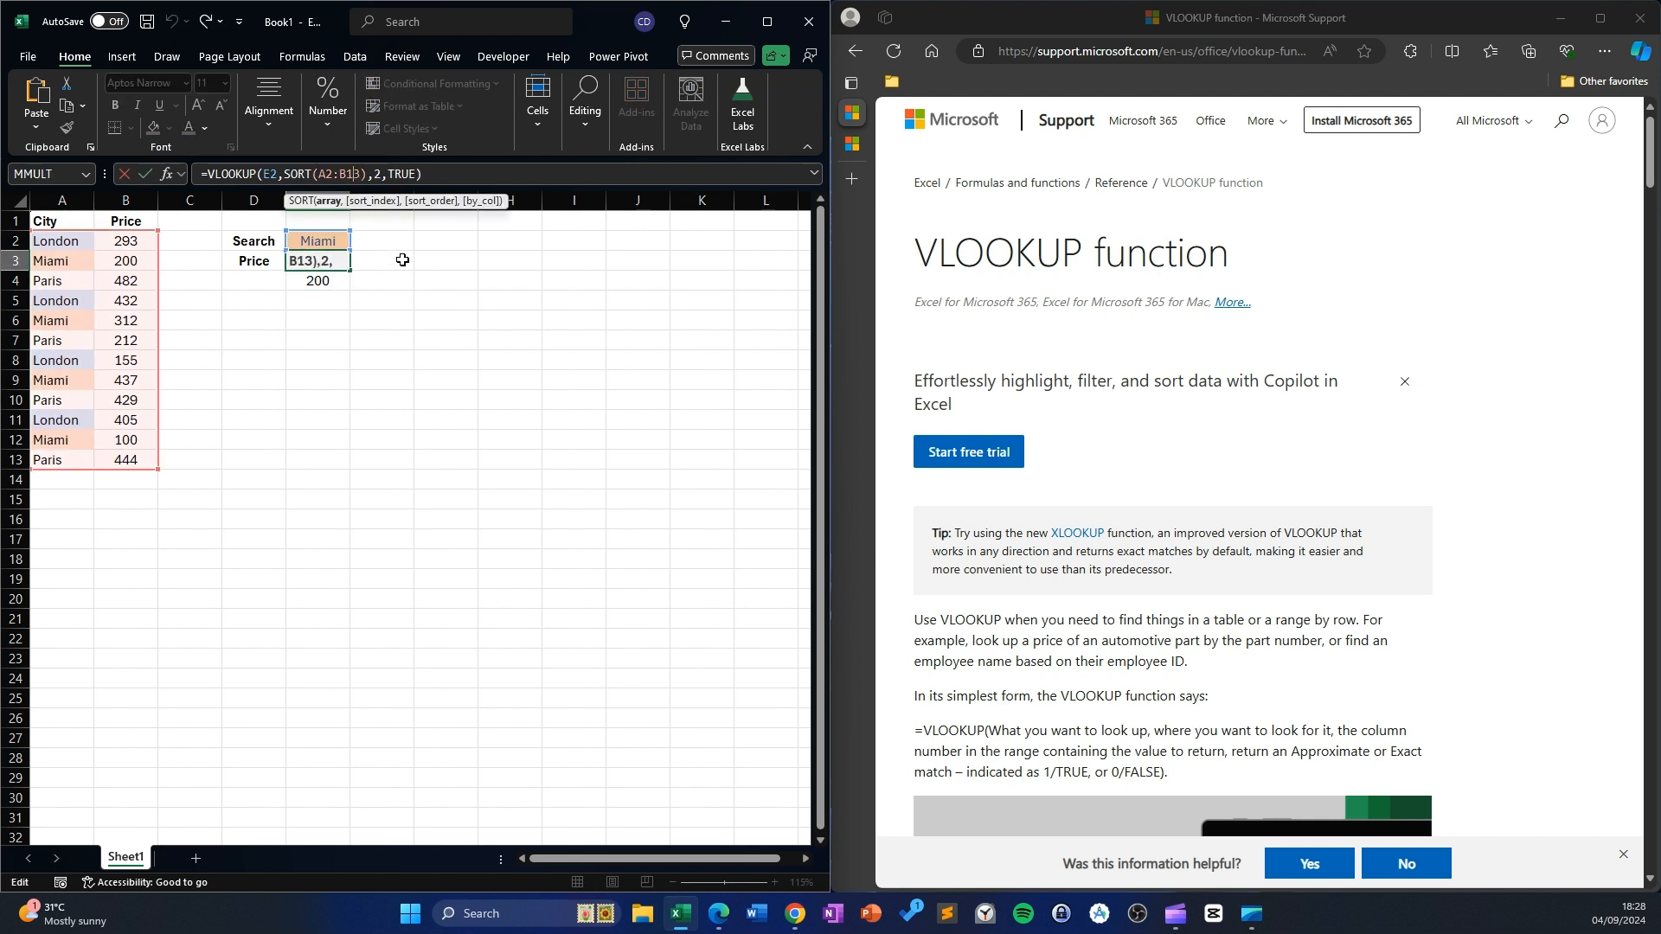
{"action": "key", "text": "ctrl+Return"}
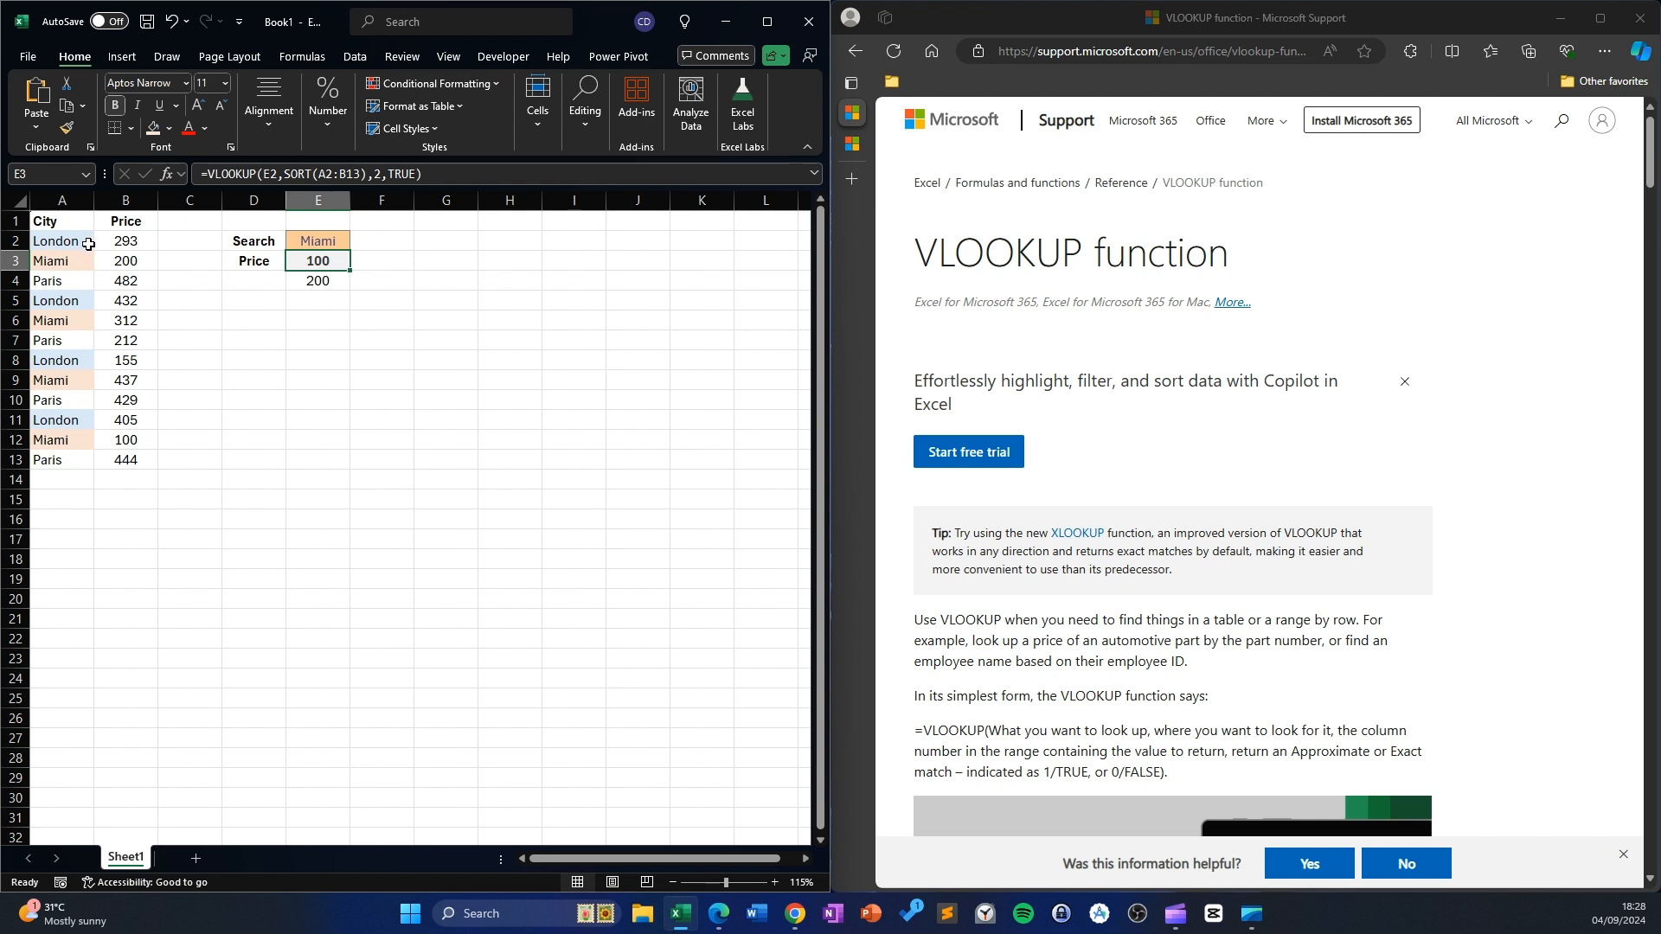
- Examine the city and price data in A2:B13, ending on the last Miami price in B12
{"action": "left_click_drag", "start_coordinate": [86, 242], "coordinate": [86, 280]}
{"action": "left_click_drag", "start_coordinate": [94, 351], "coordinate": [131, 436]}
{"action": "left_click_drag", "start_coordinate": [81, 243], "coordinate": [75, 459]}
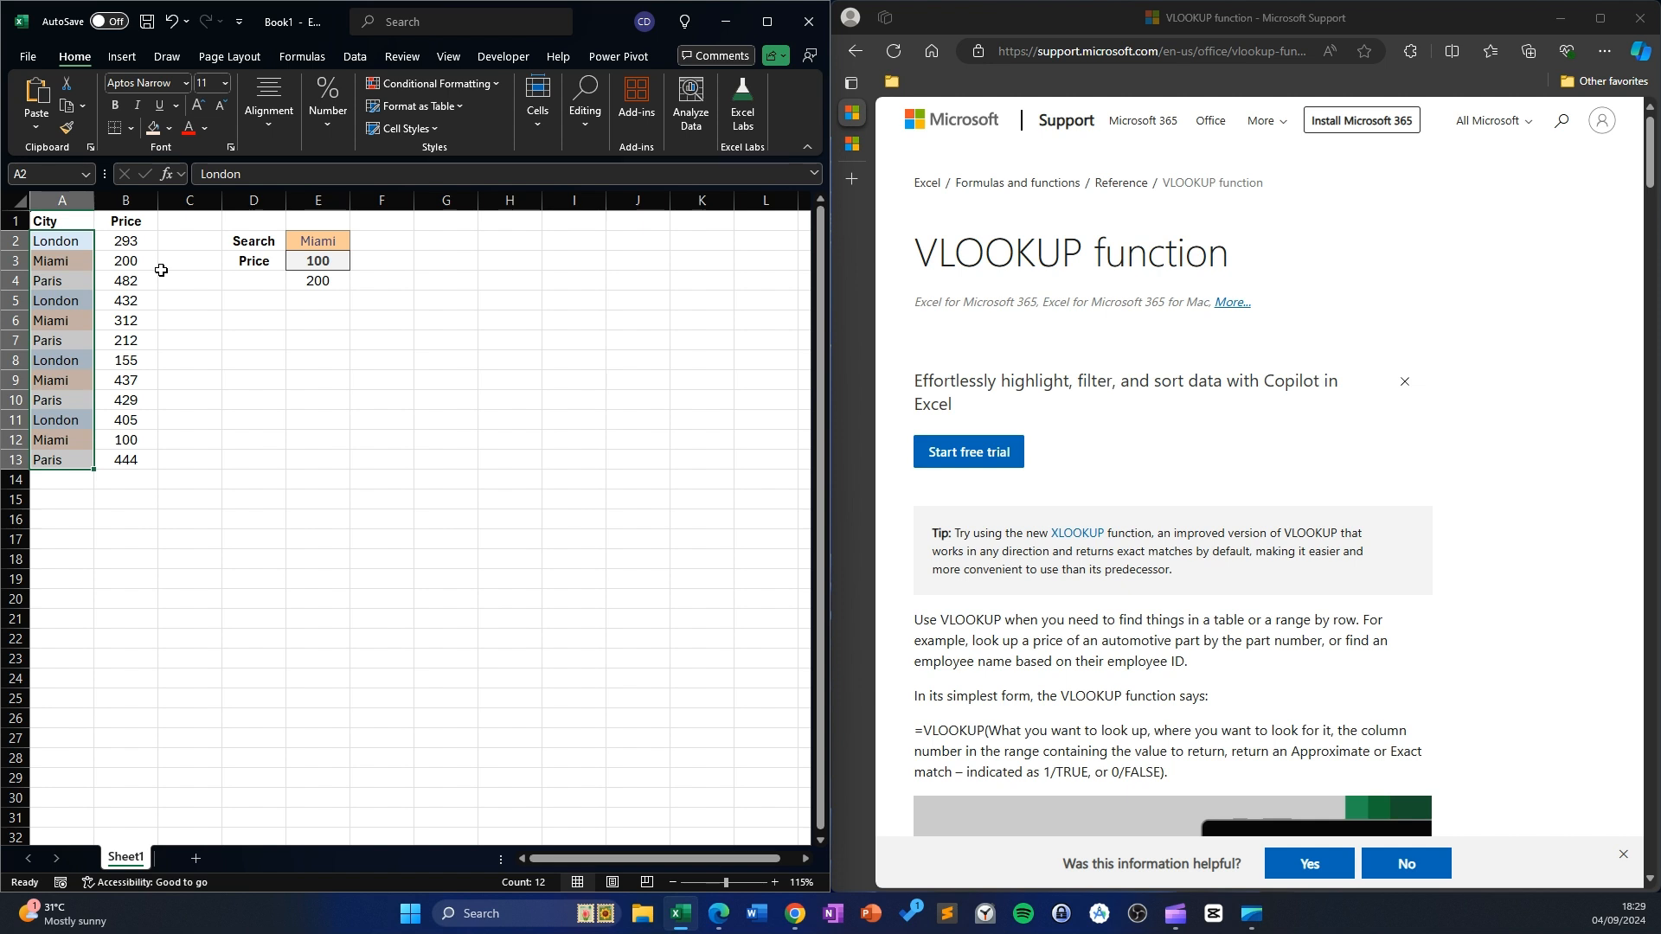
{"action": "left_click_drag", "start_coordinate": [69, 241], "coordinate": [128, 459]}
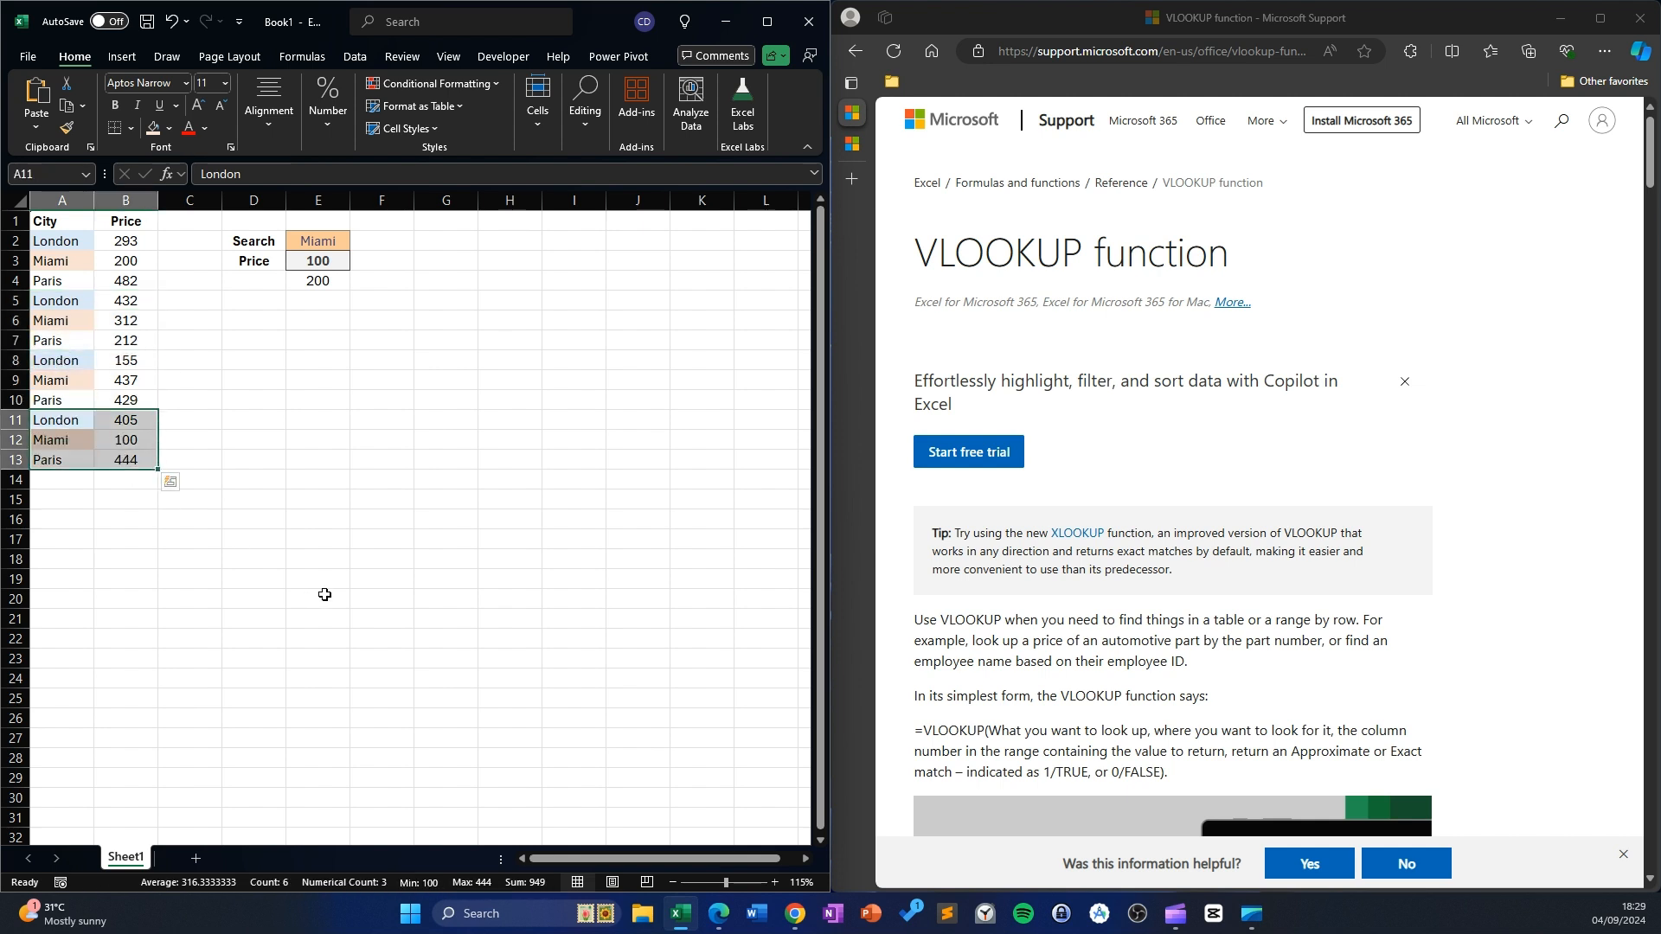
{"action": "left_click", "coordinate": [128, 440]}
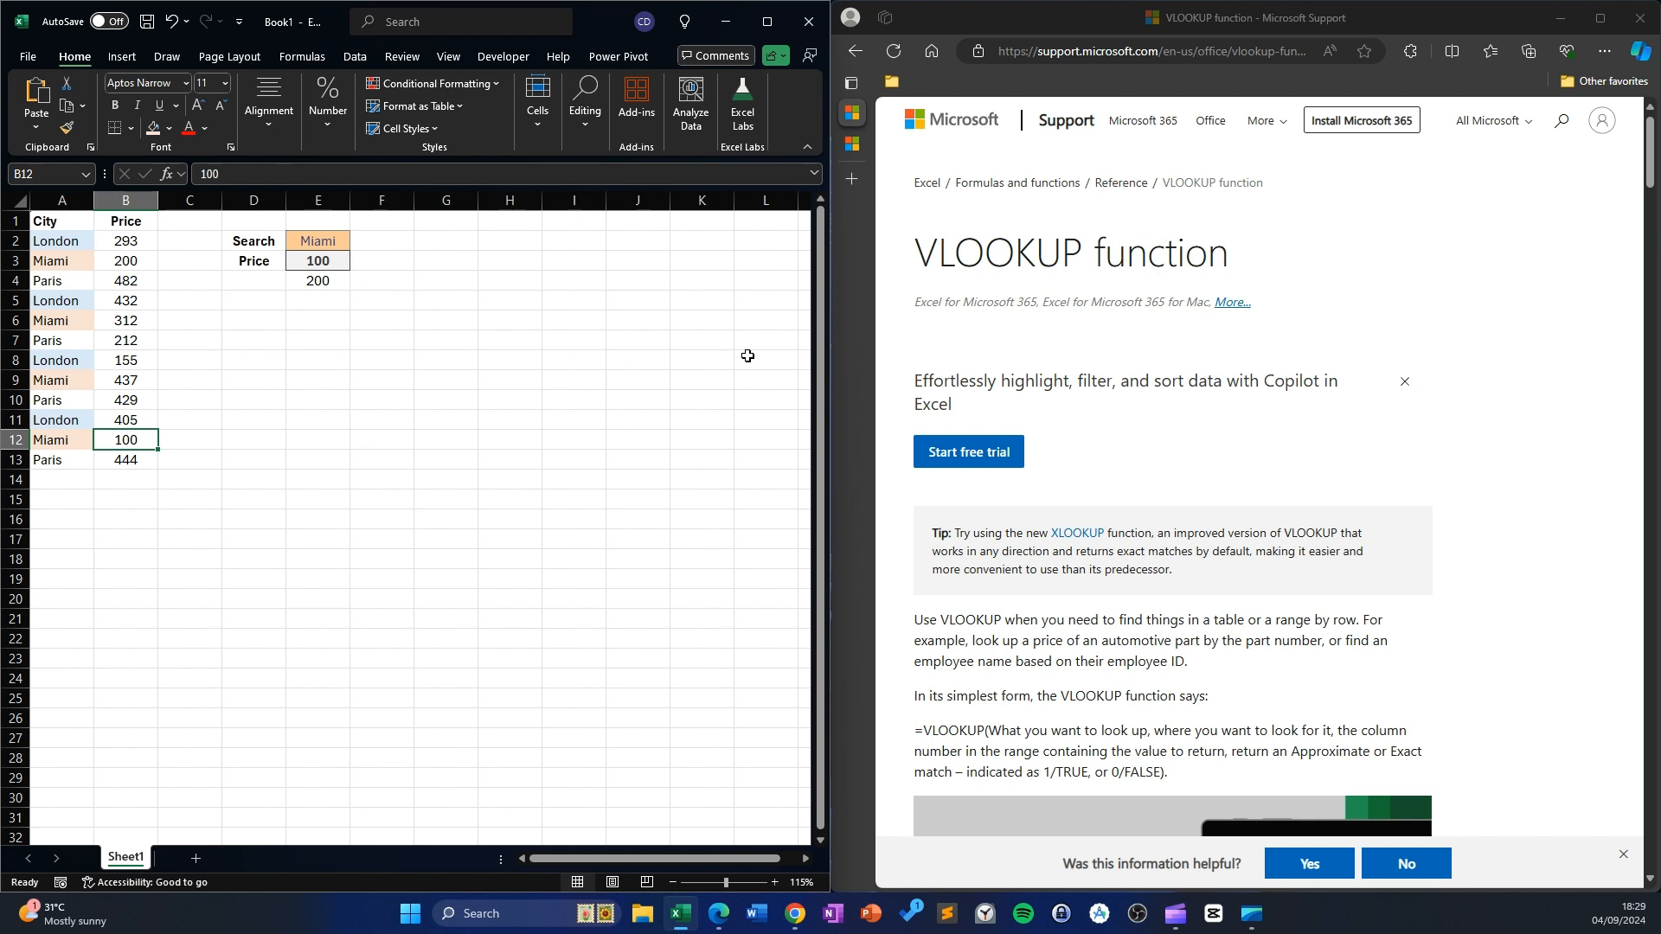